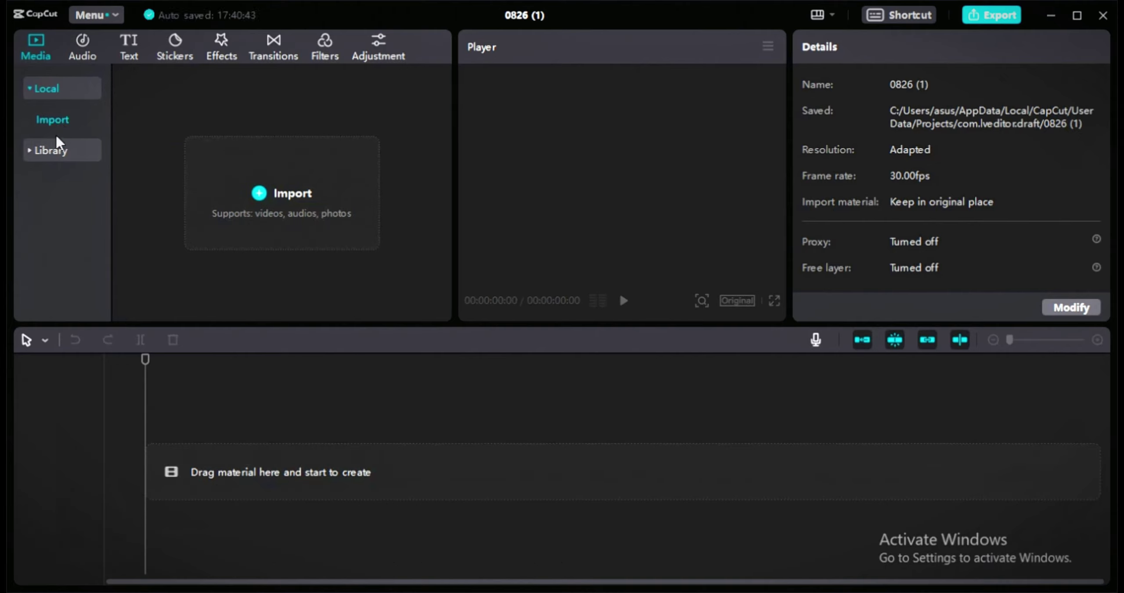
- Browse the Library's B&W, Animation and Cut-out Text stock categories, then switch to Audio
click(51, 150)
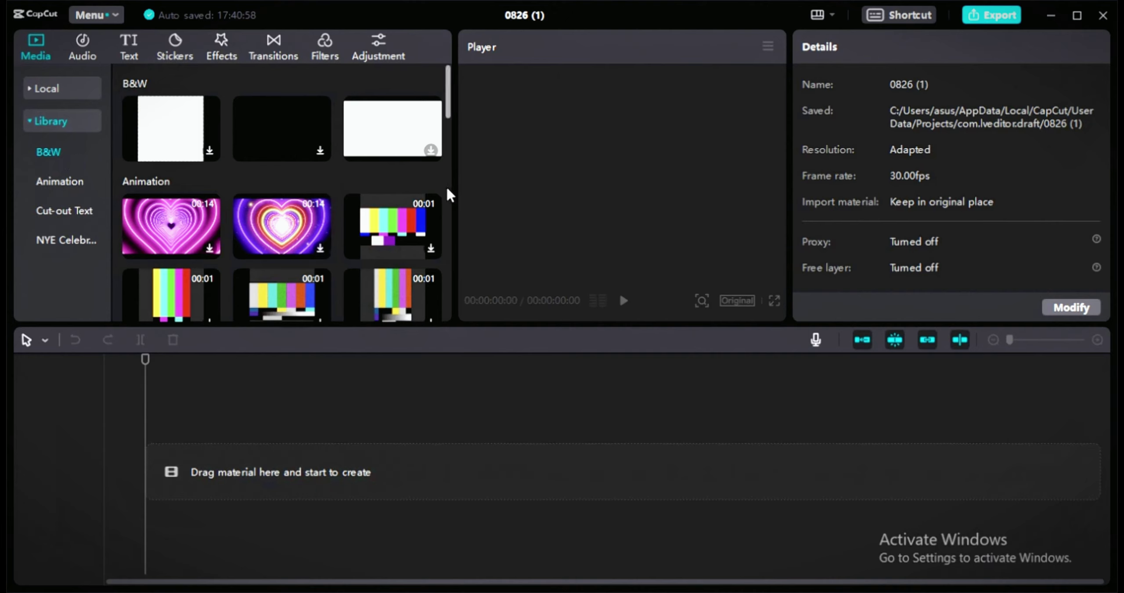
scroll(450, 193, down, 5)
drag(450, 193, 460, 281)
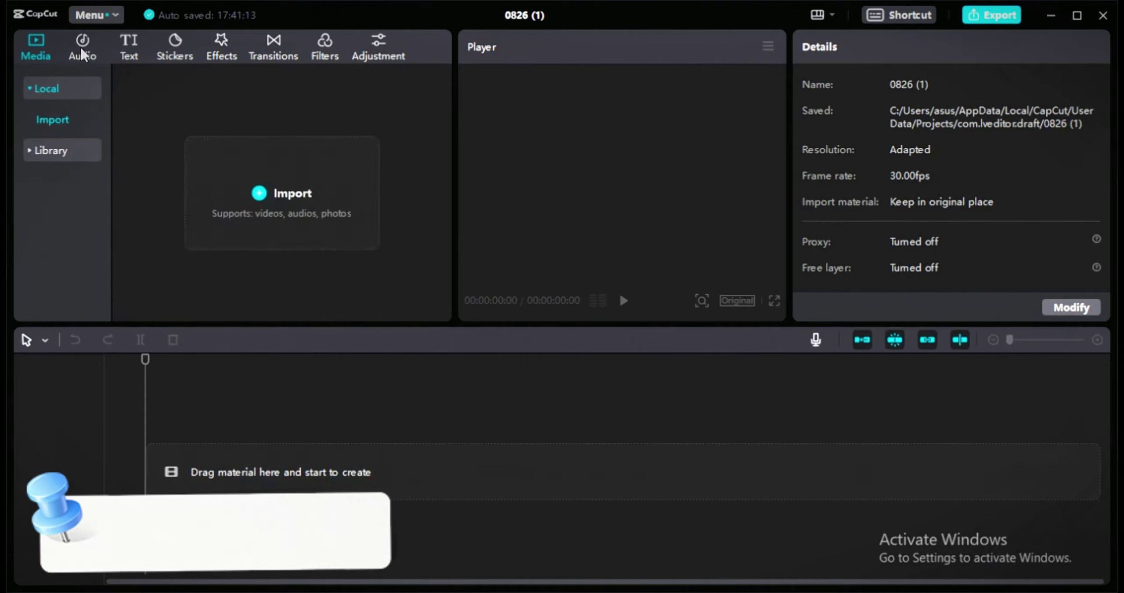
click(81, 49)
scroll(448, 118, down, 10)
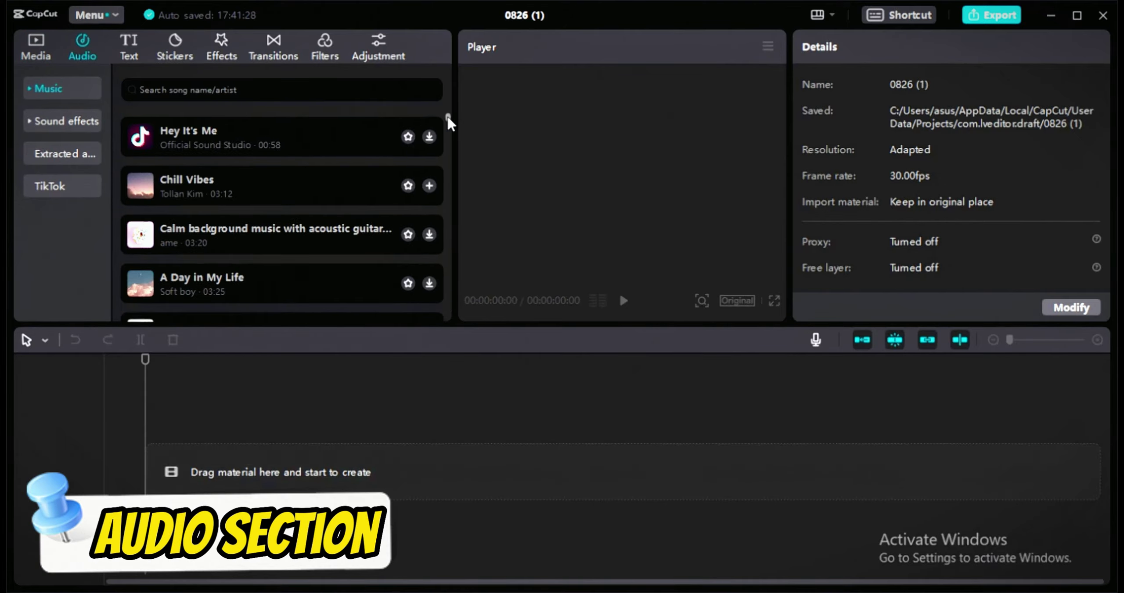
- Search the sound effects for 'woosh' and preview the Woosh effect
scroll(448, 132, down, 5)
scroll(447, 135, down, 8)
click(79, 117)
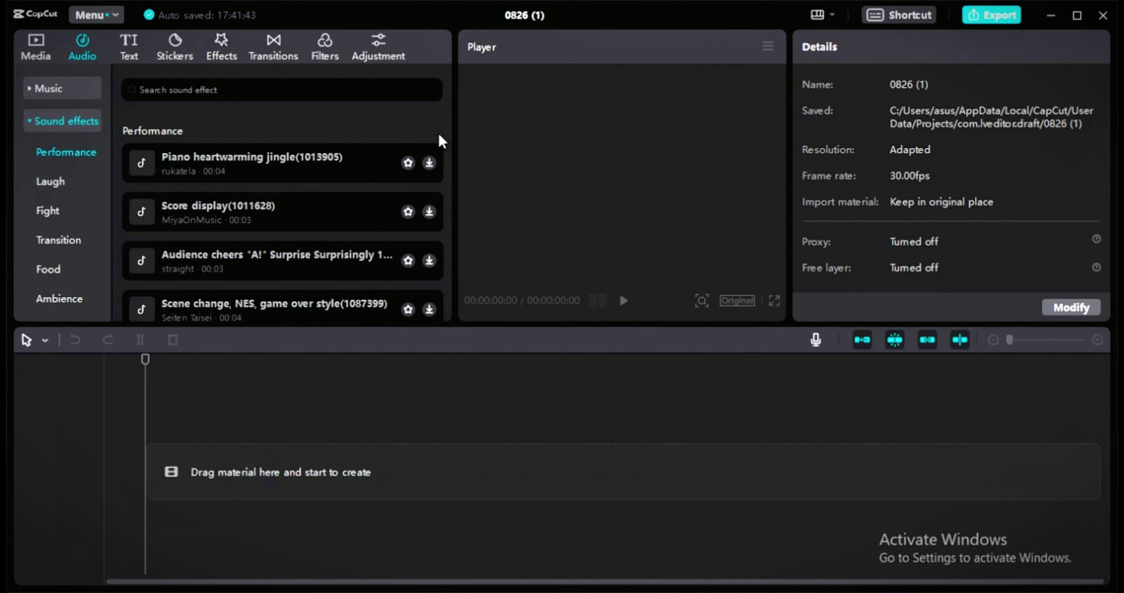
drag(448, 116, 450, 122)
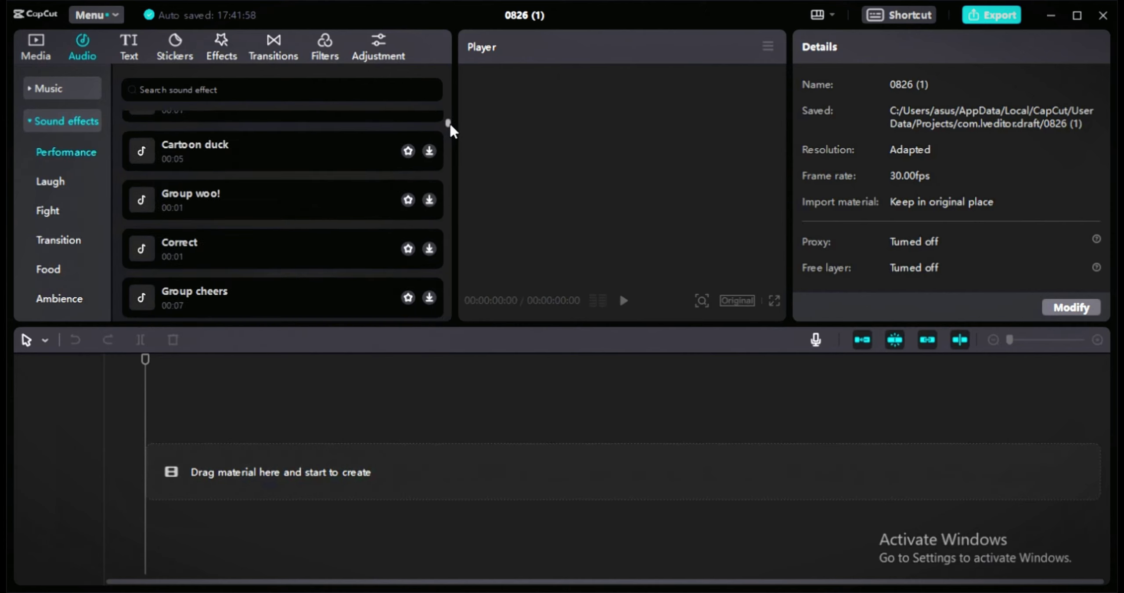
click(295, 97)
text(woosh)
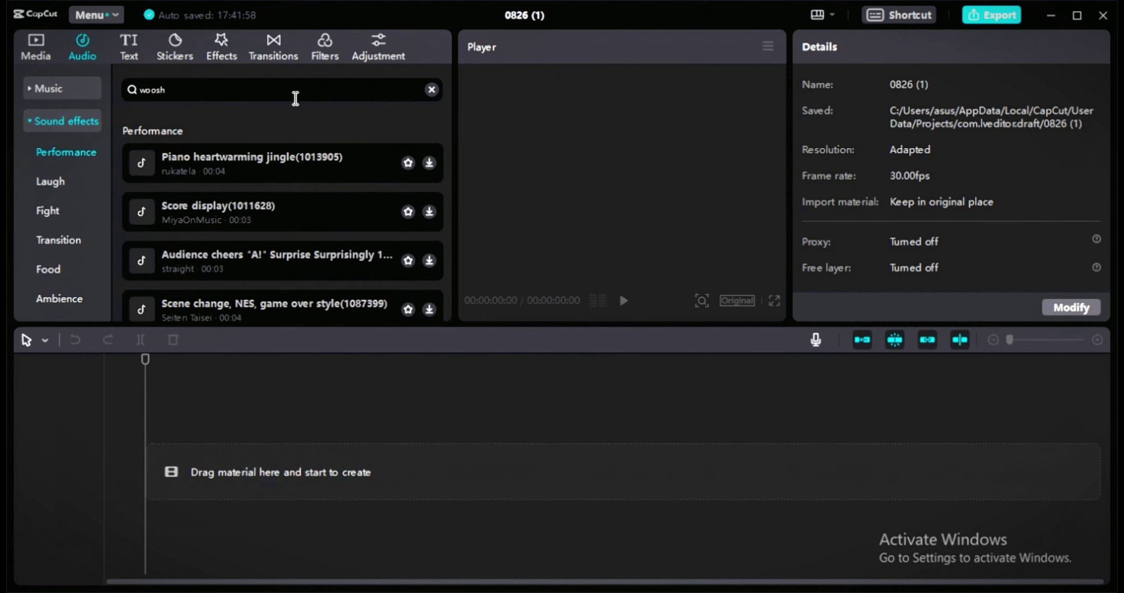
key(Return)
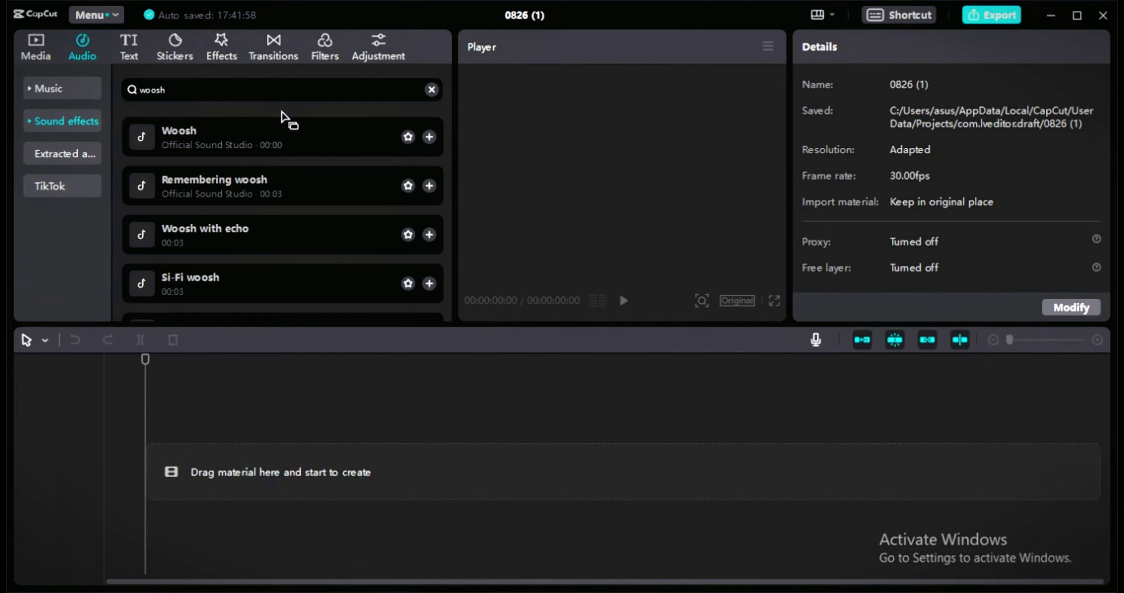
click(249, 139)
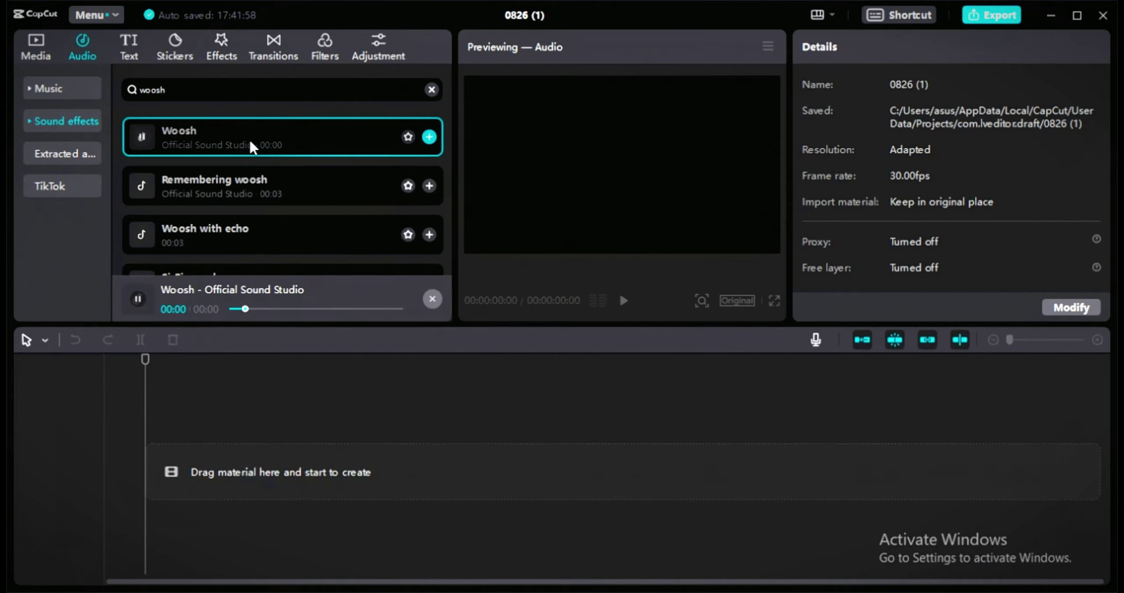
- Check the Extracted audio section and cancel its Import file picker without importing
click(62, 153)
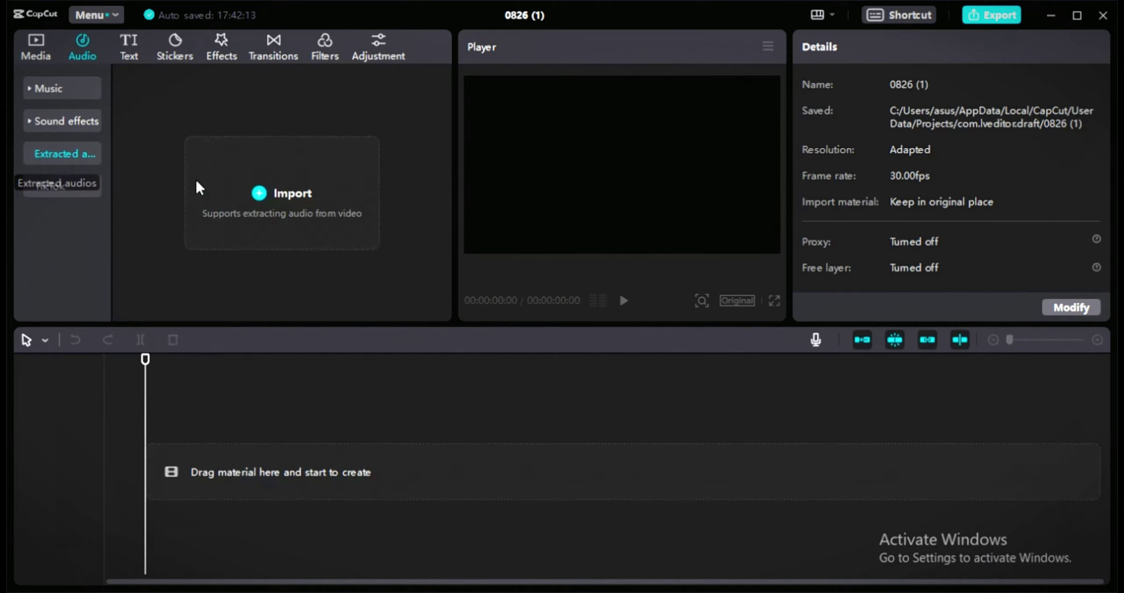
click(267, 199)
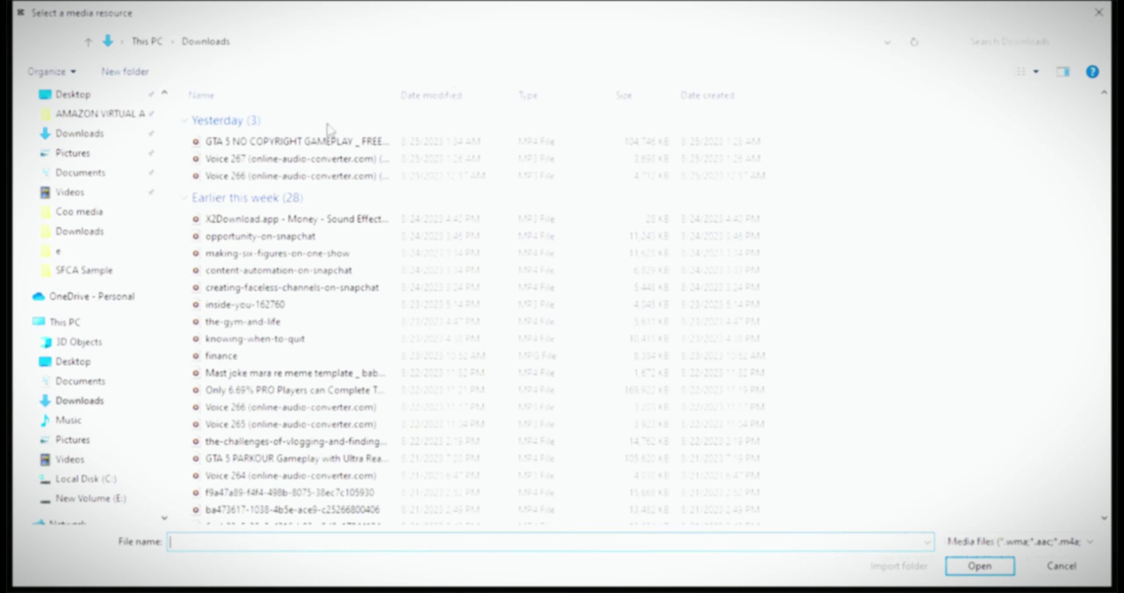
click(1098, 12)
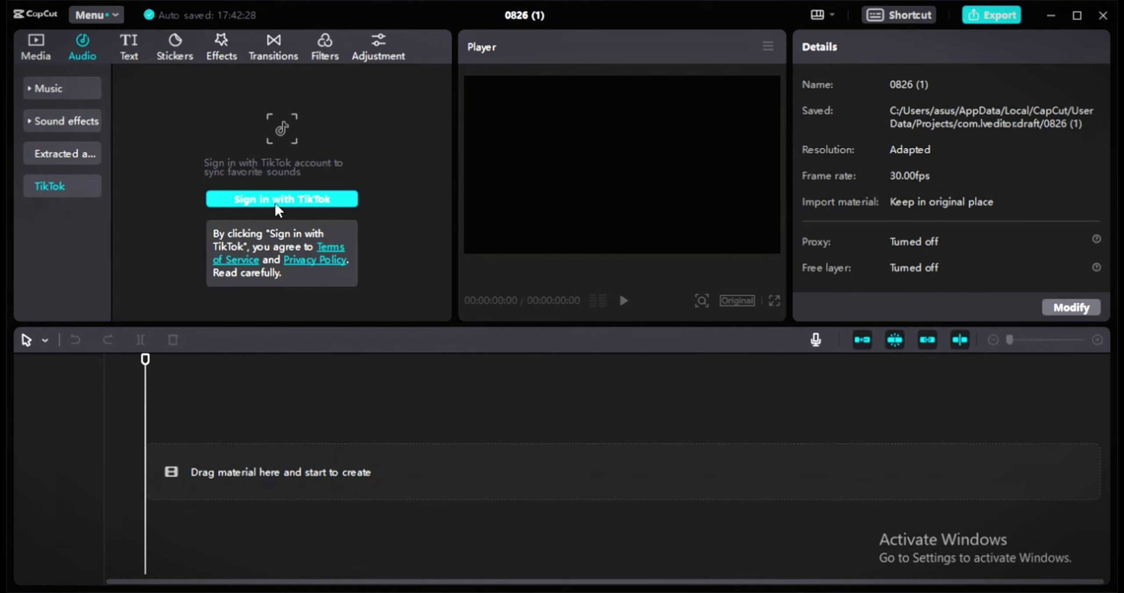
click(127, 44)
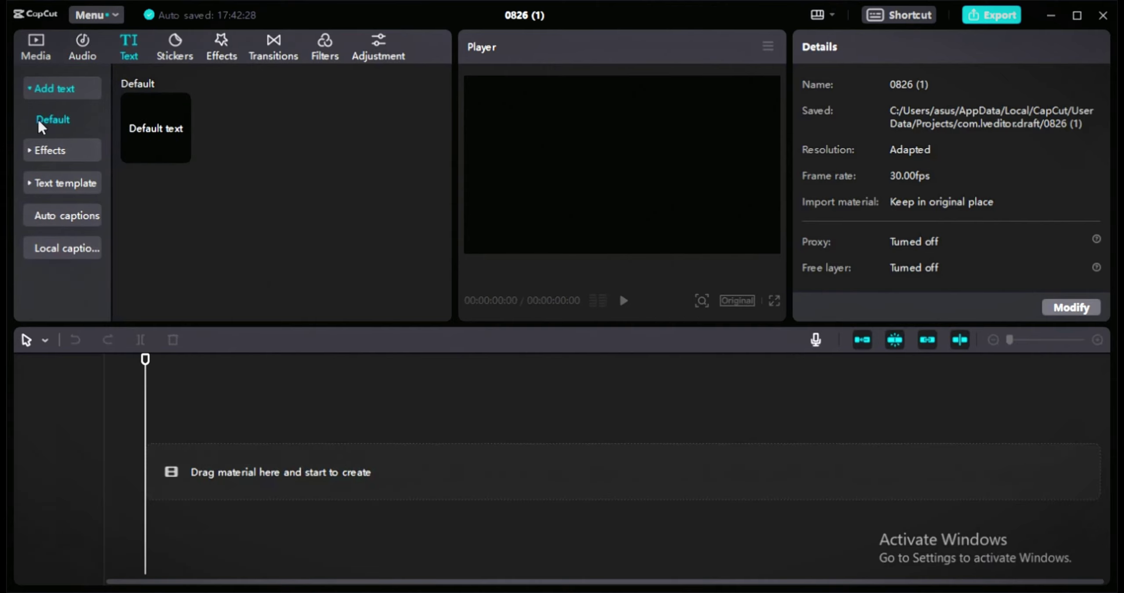
- Browse the text Effects presets and the Text template category
click(64, 148)
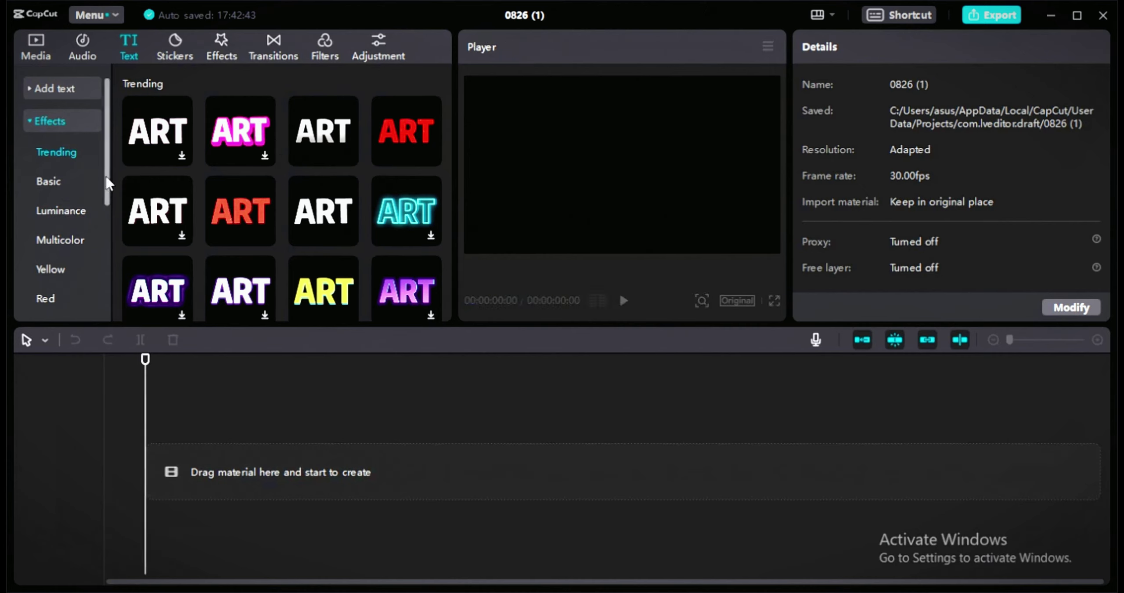
scroll(102, 197, down, 1)
scroll(102, 238, down, 3)
click(65, 293)
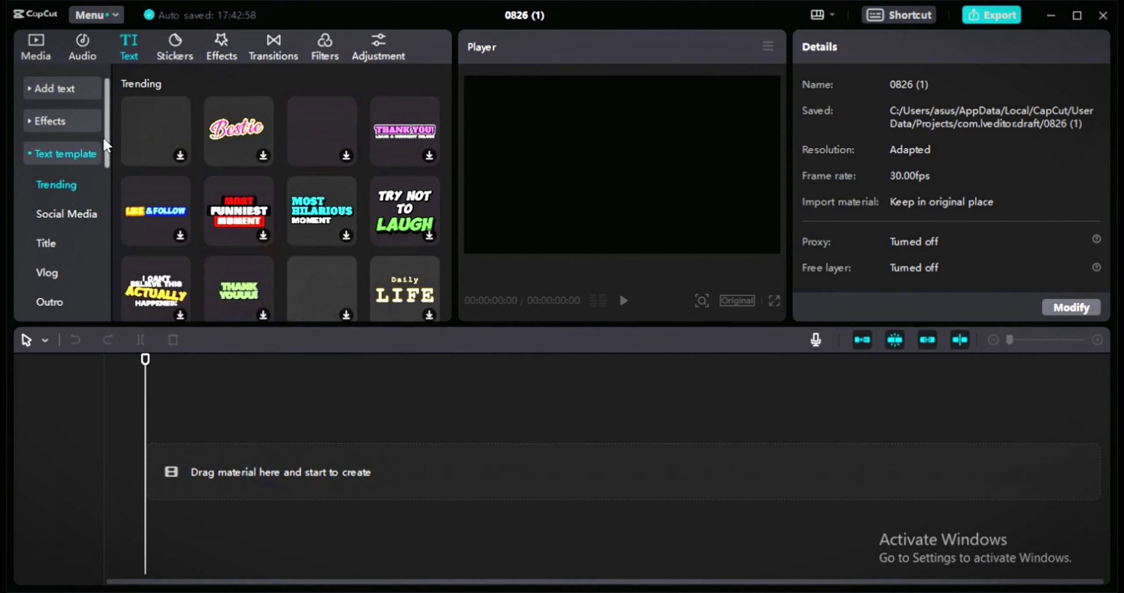
click(94, 153)
- View the Auto captions and Local captions options, then go to the Stickers collection
click(88, 186)
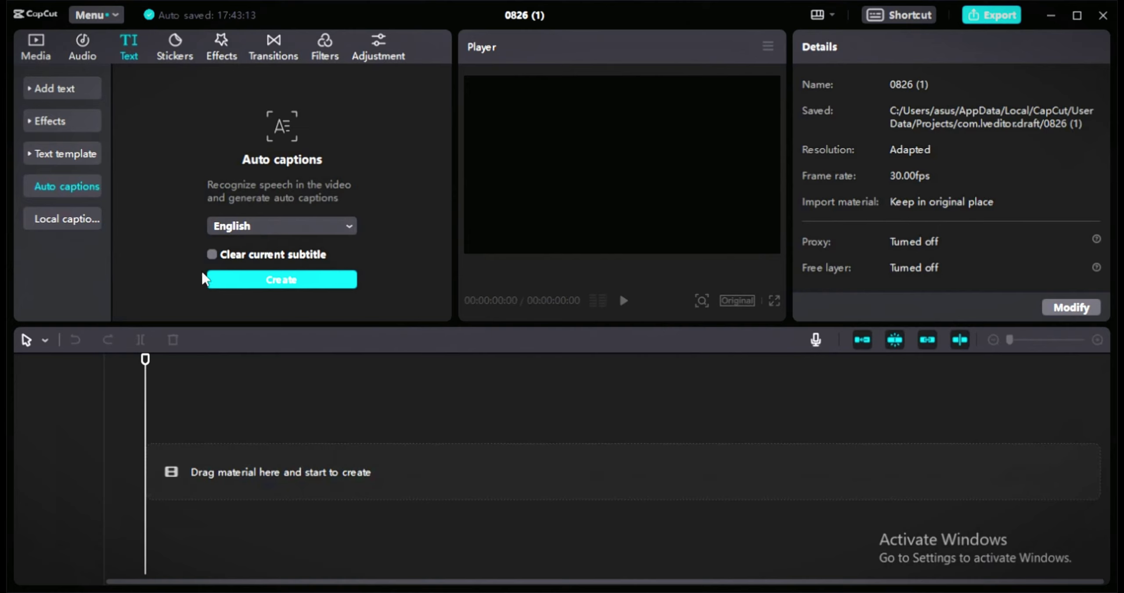
click(80, 218)
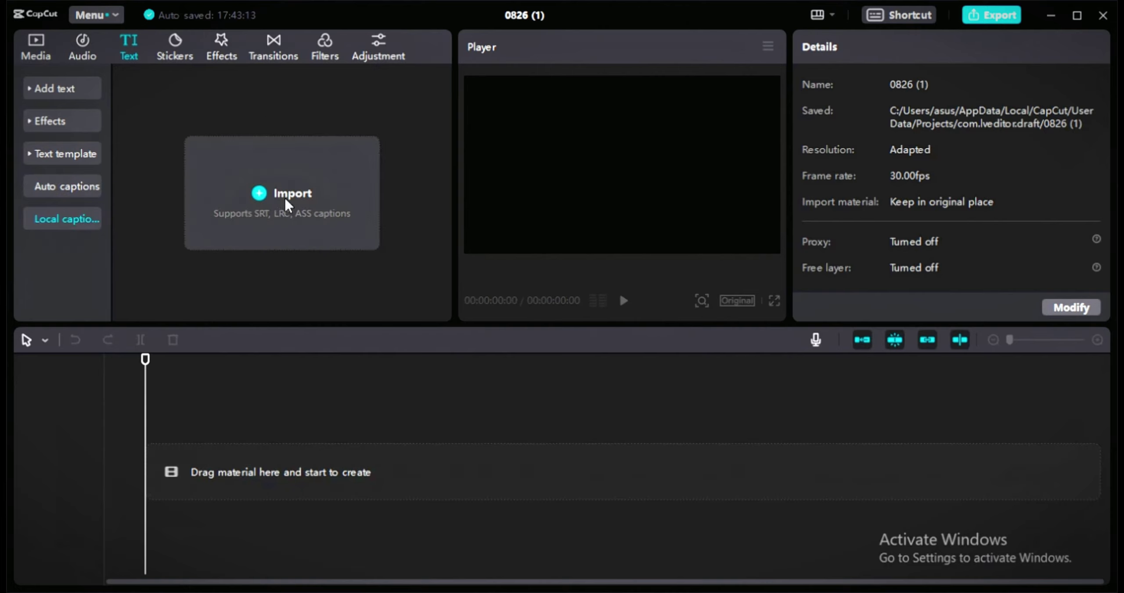
click(180, 35)
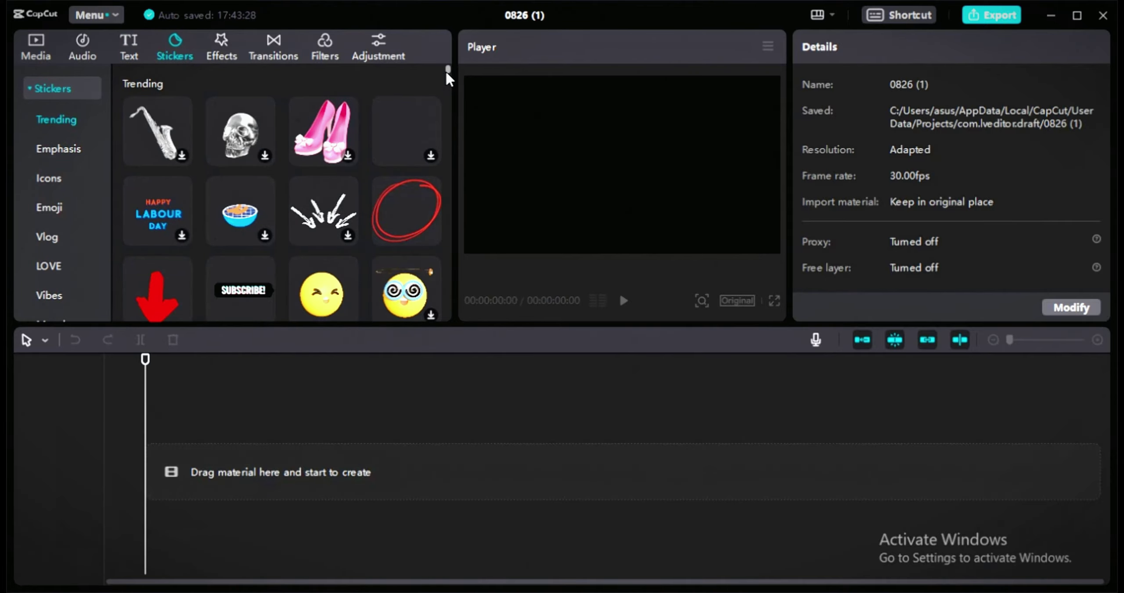
- Browse the Music and Wedding sticker categories
scroll(445, 72, down, 5)
scroll(446, 76, up, 5)
scroll(71, 215, down, 5)
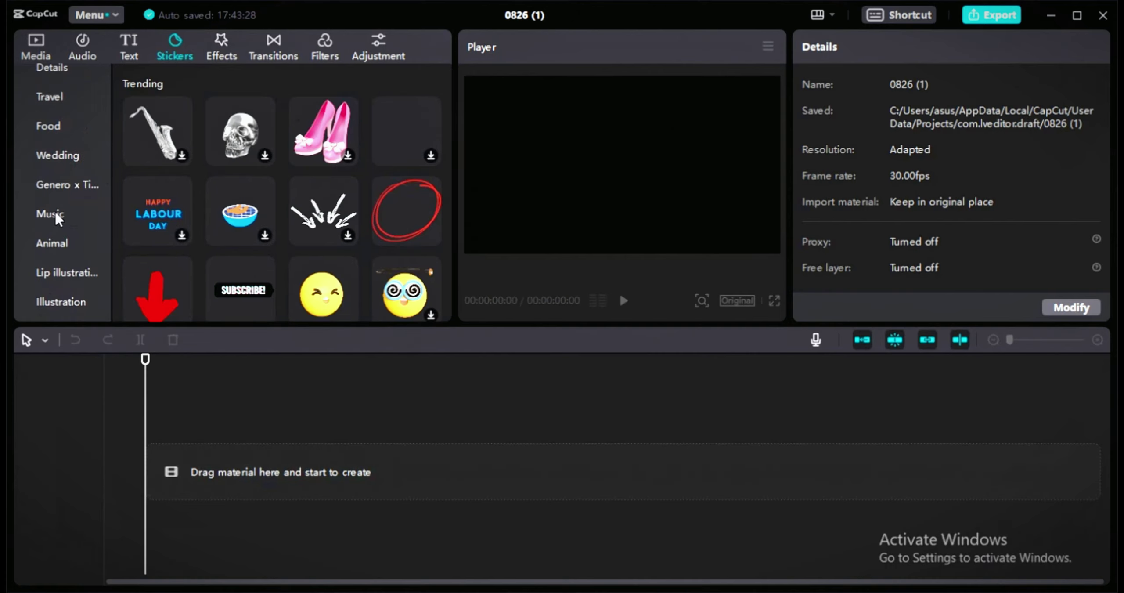
click(54, 212)
click(55, 154)
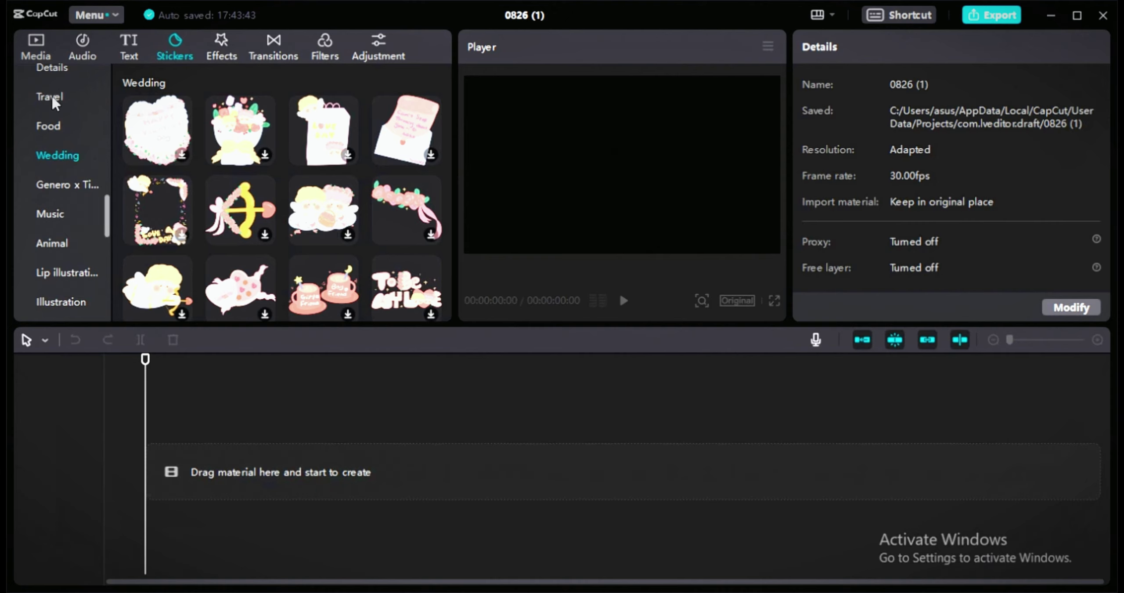
- Scroll the video effects and preview a Body effect such as Rotation Twist
click(220, 49)
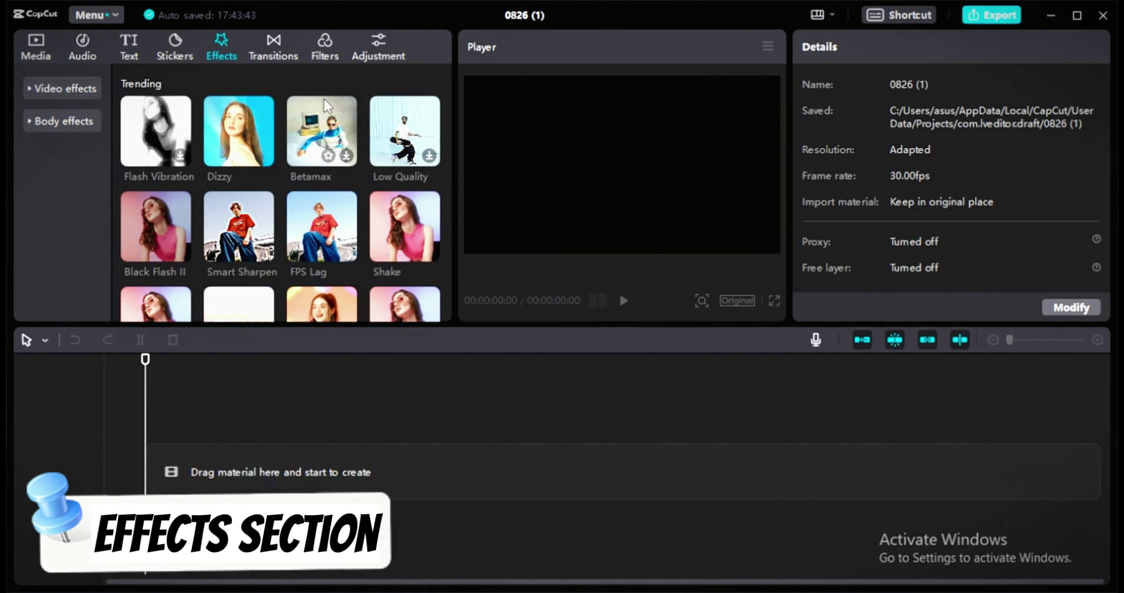
scroll(450, 110, down, 5)
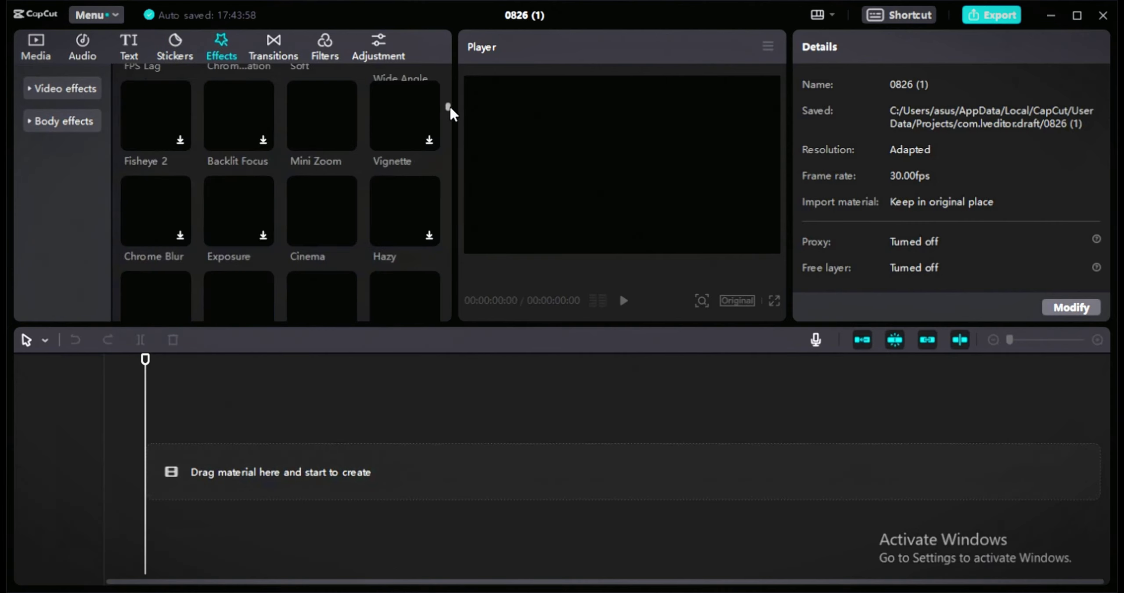
drag(450, 105, 449, 170)
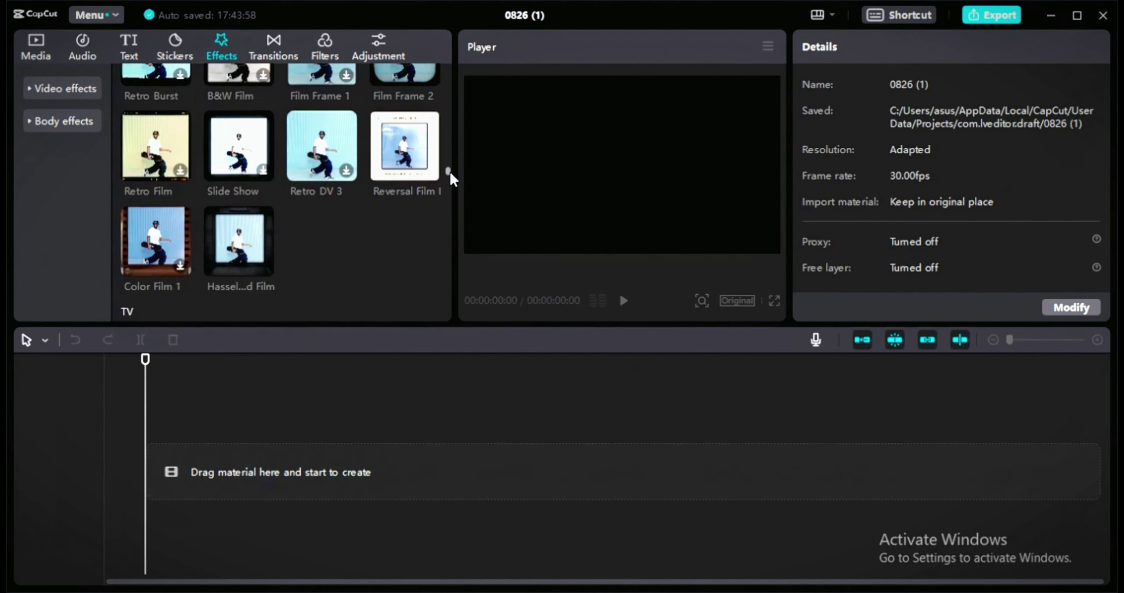
click(64, 121)
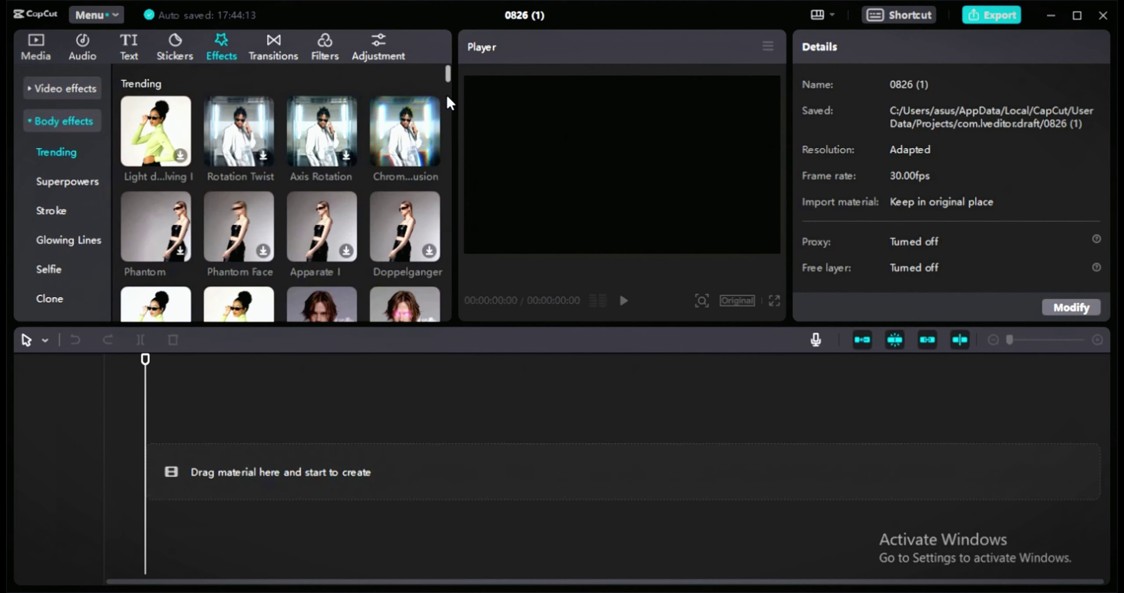
mouse_move(414, 151)
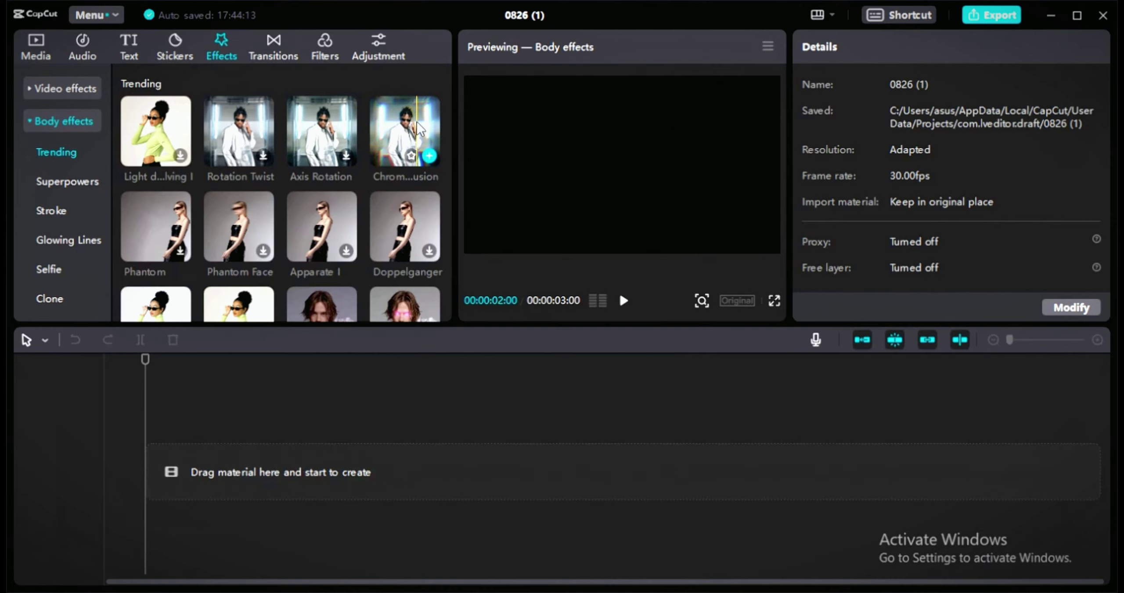
click(279, 44)
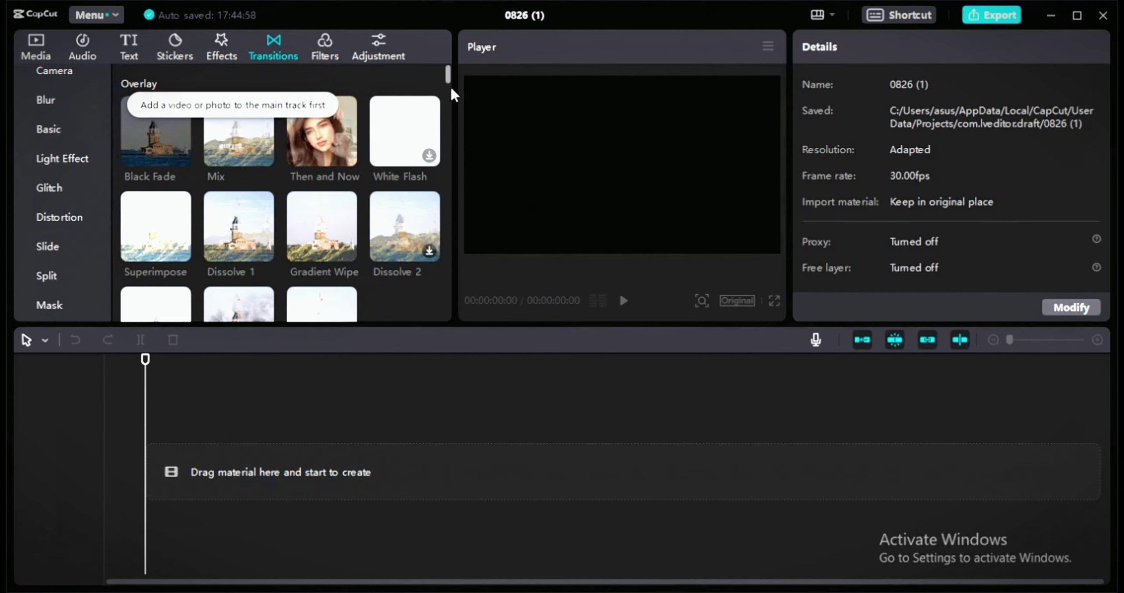
- Scroll the Transitions list, then view the Filters and Adjustment collections
drag(446, 74, 446, 140)
click(330, 35)
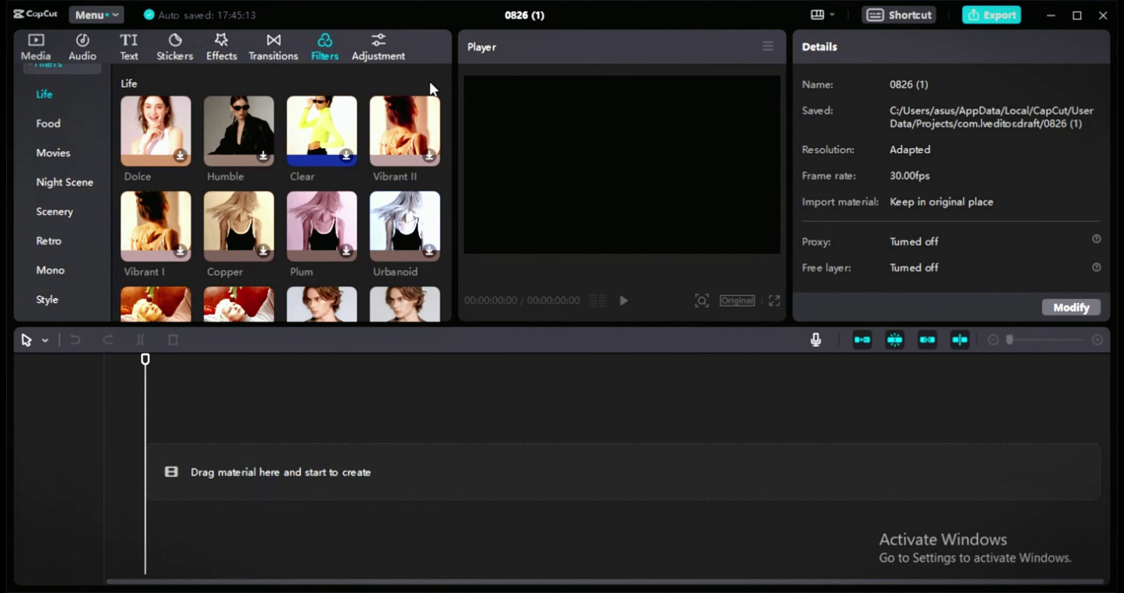
click(378, 48)
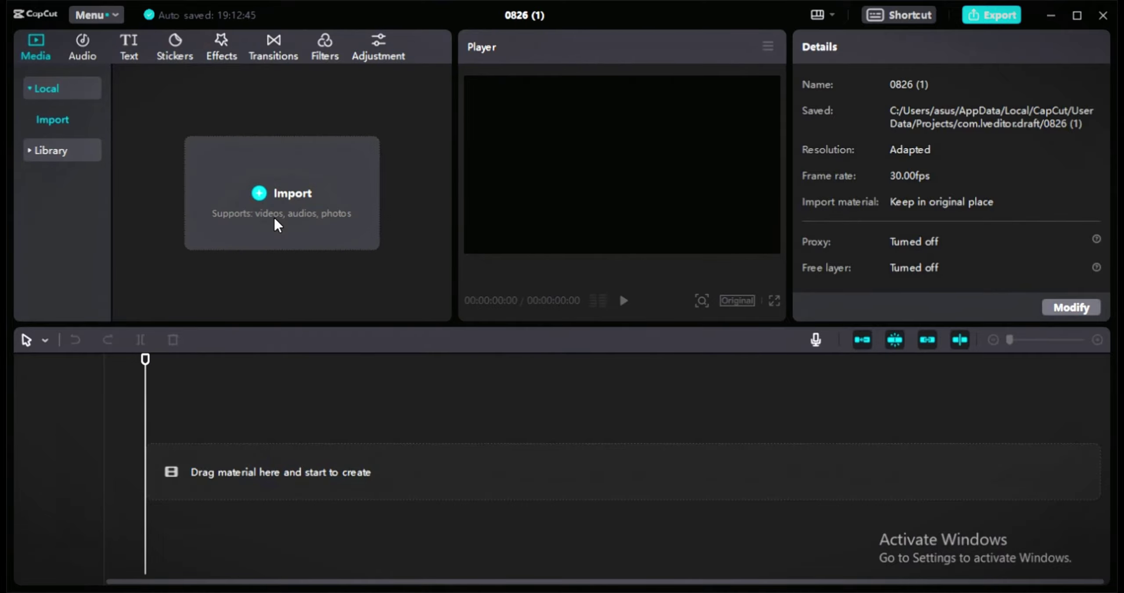
click(274, 216)
click(249, 142)
double_click(249, 142)
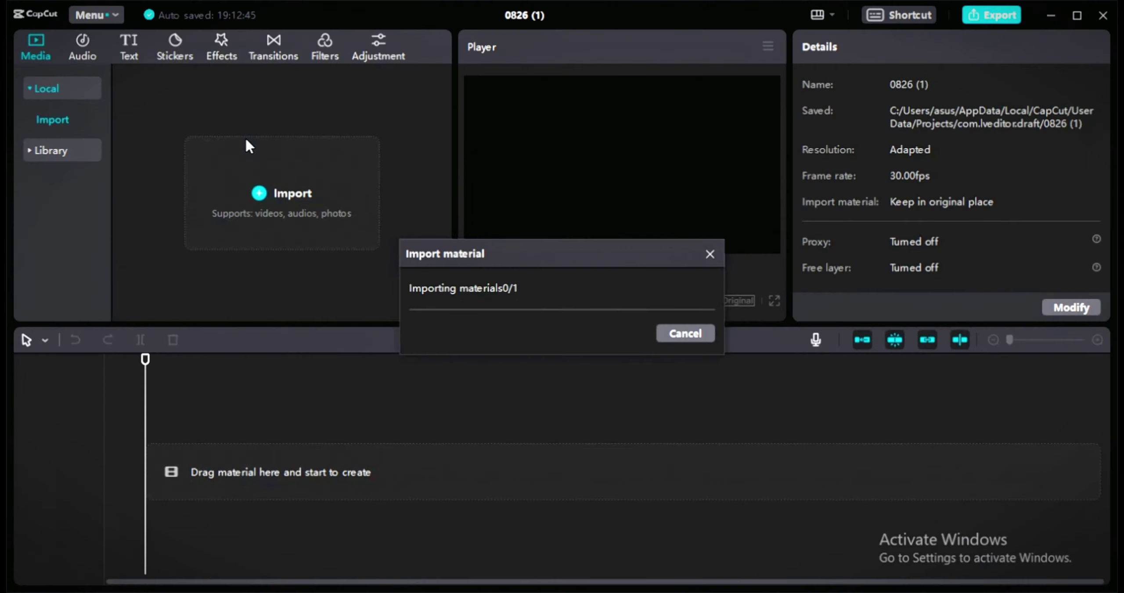
drag(170, 160, 193, 452)
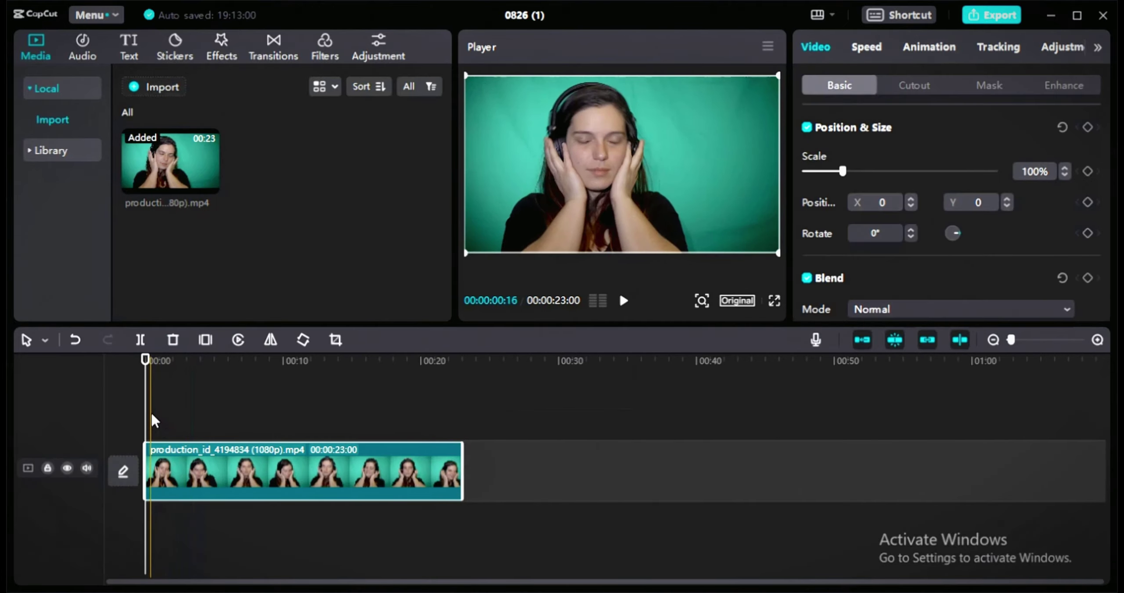
- Split the clip at about 10 seconds and delete the right-hand part
drag(148, 419, 288, 473)
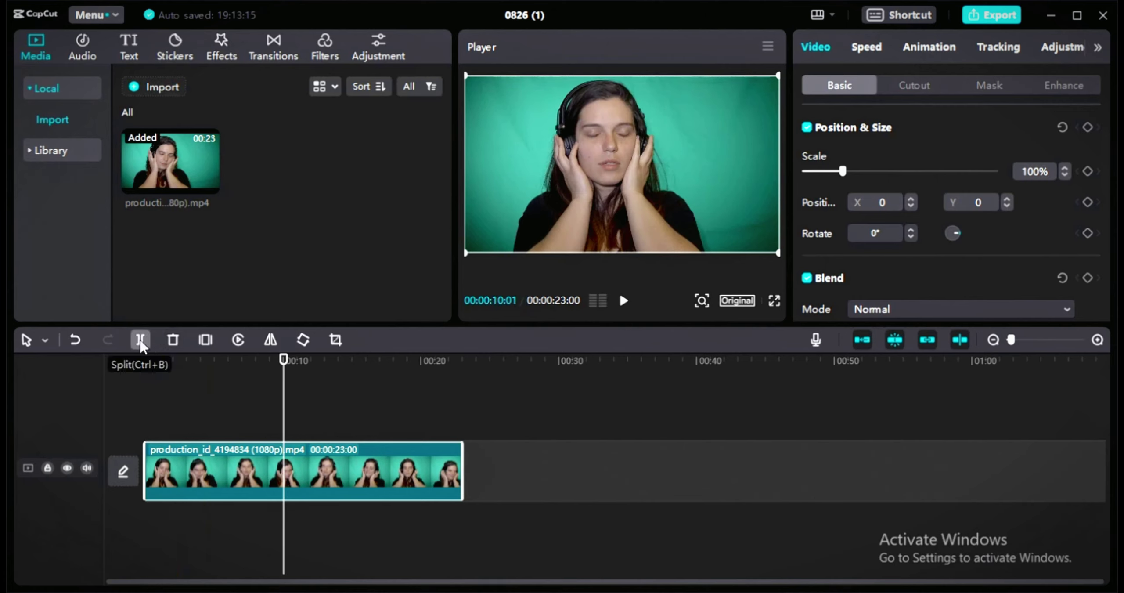
click(140, 343)
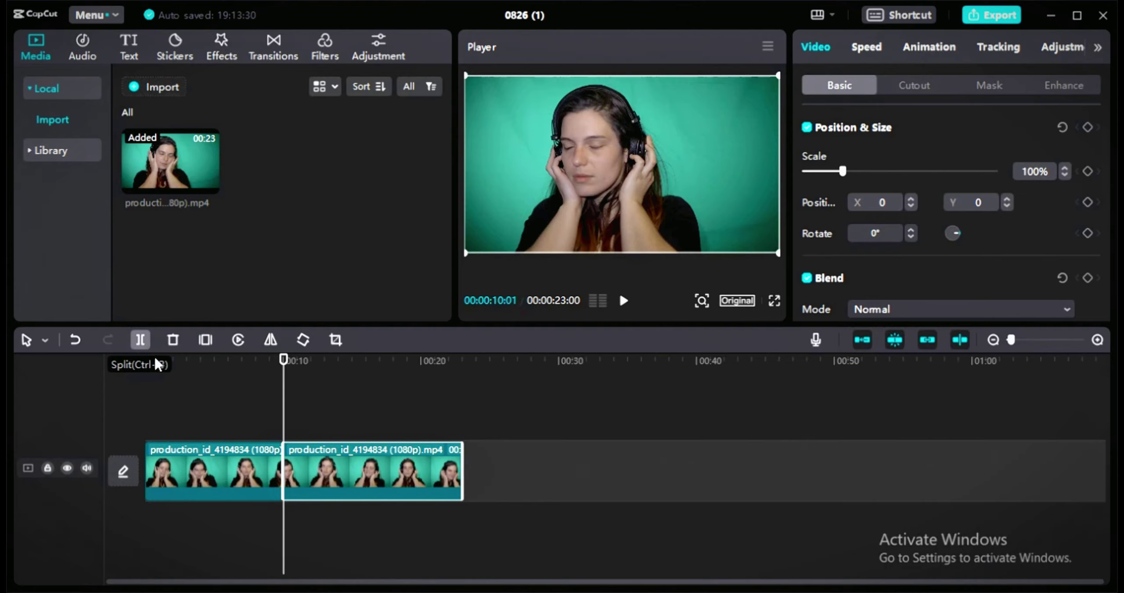
right_click(326, 465)
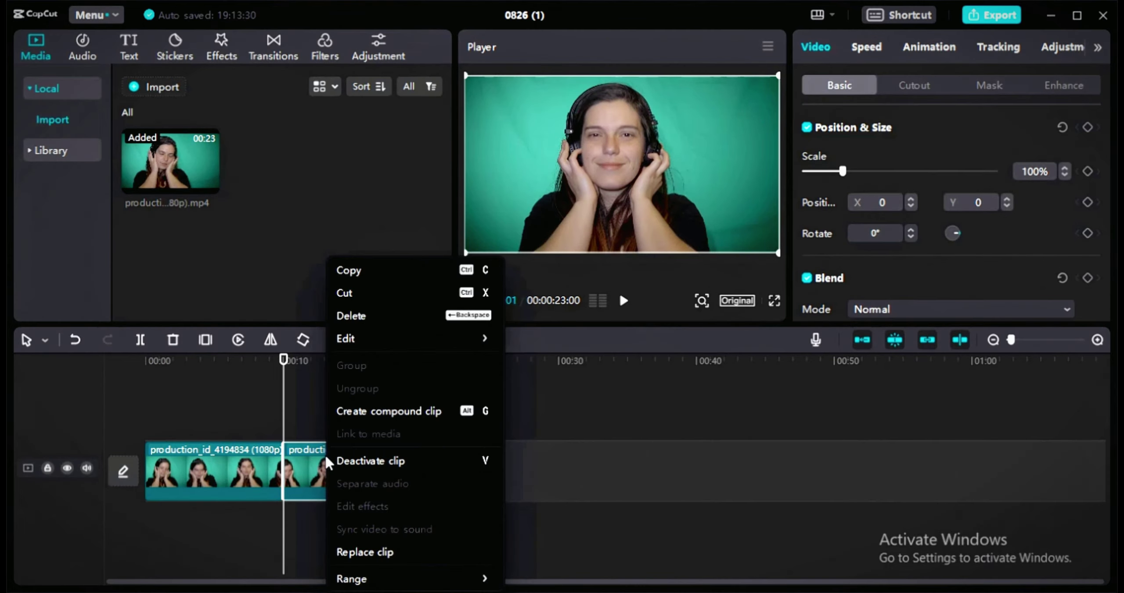
click(359, 316)
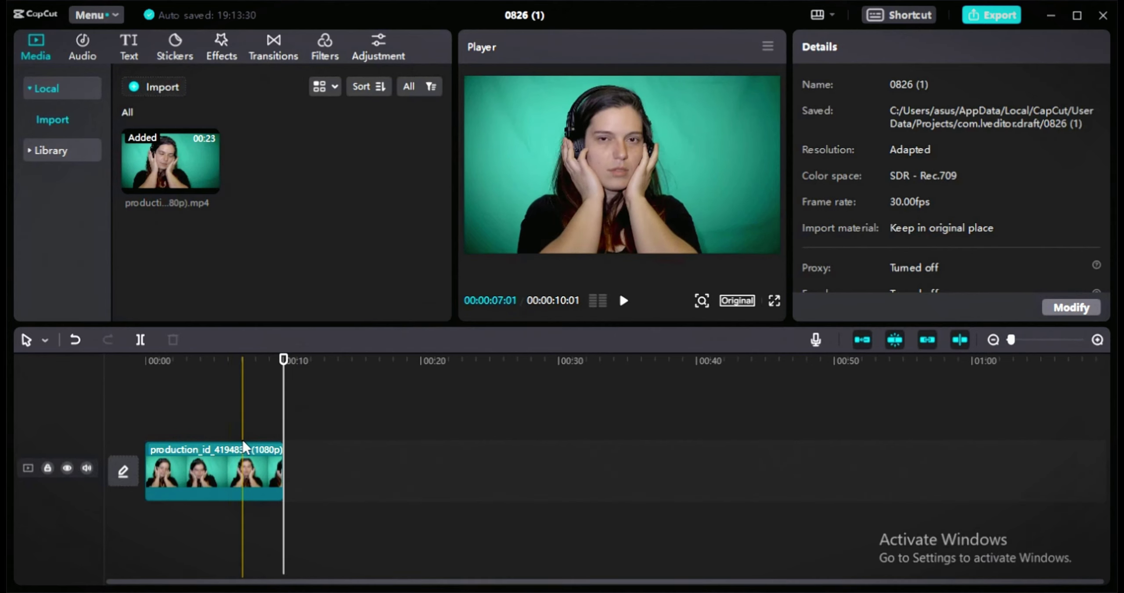
- Trim the green-screen clip's end and append knowing-when-to-quit.mp4 to the timeline
click(274, 465)
drag(274, 460, 231, 460)
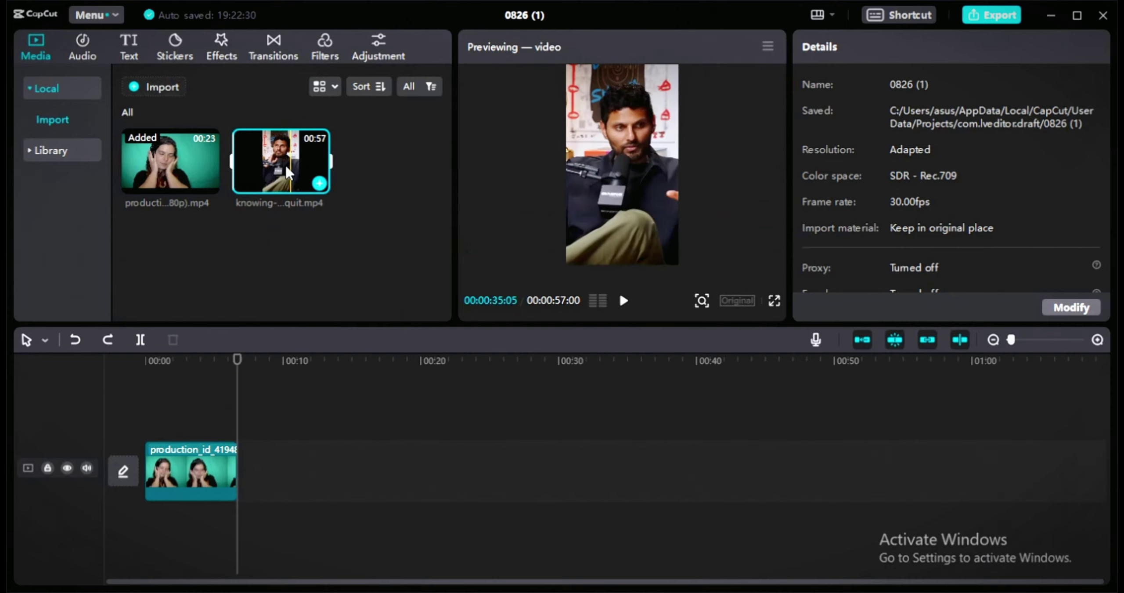
click(320, 182)
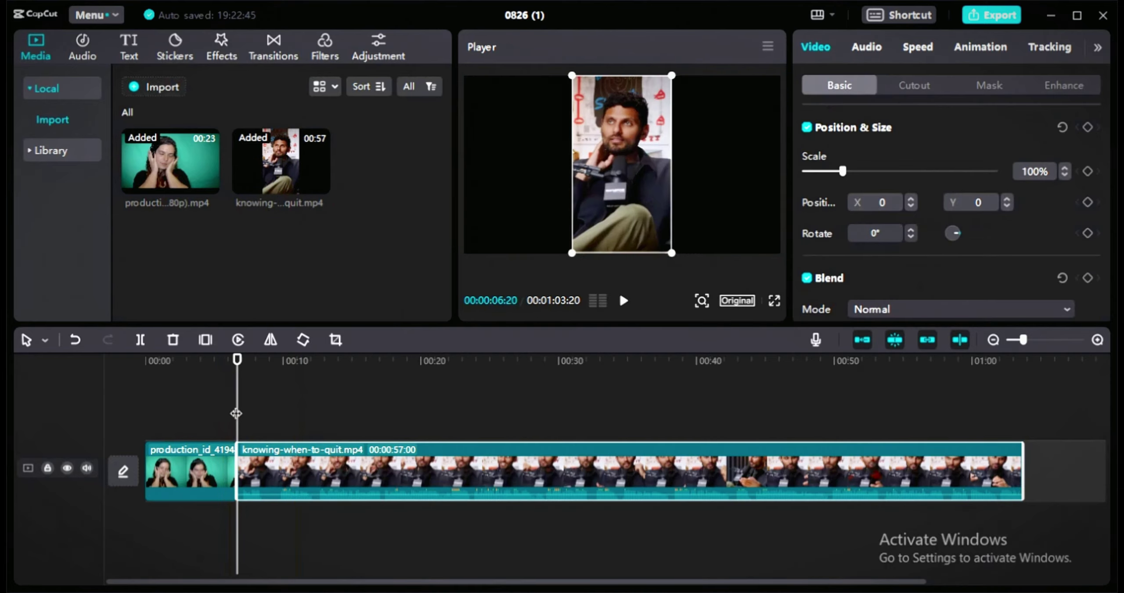
- Scrub to about 6 seconds in and set the canvas aspect ratio to 9:16
click(267, 428)
drag(273, 428, 238, 432)
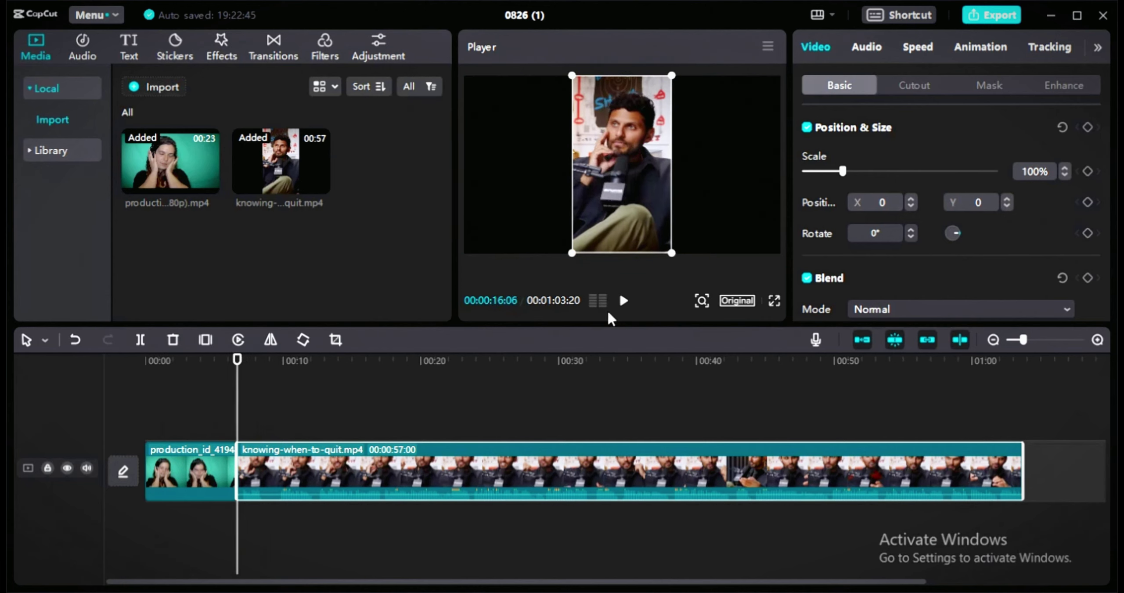
click(746, 302)
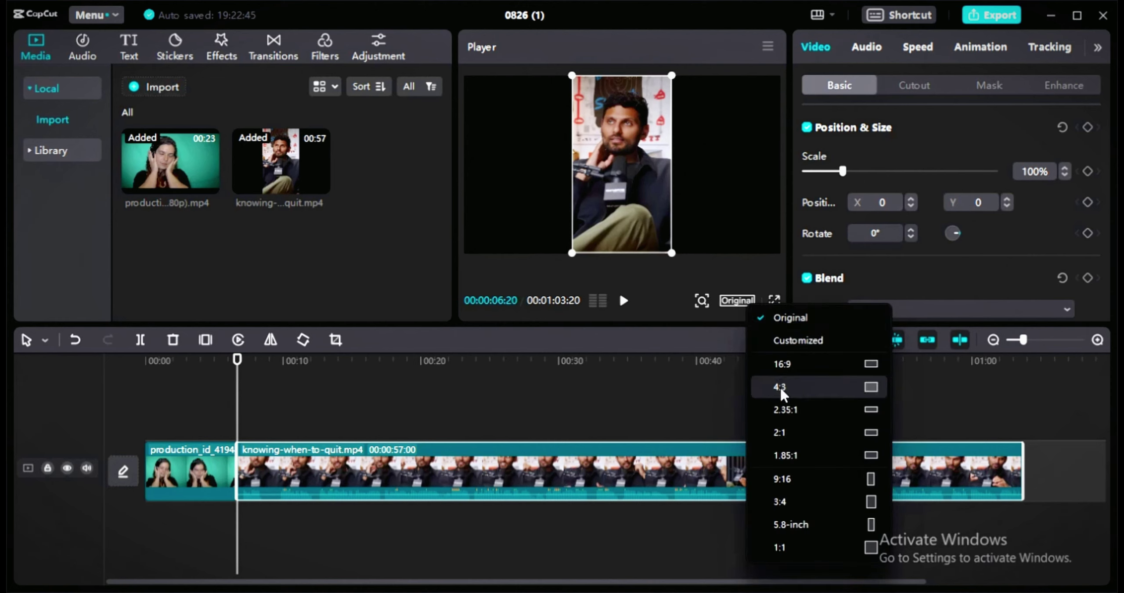
click(809, 483)
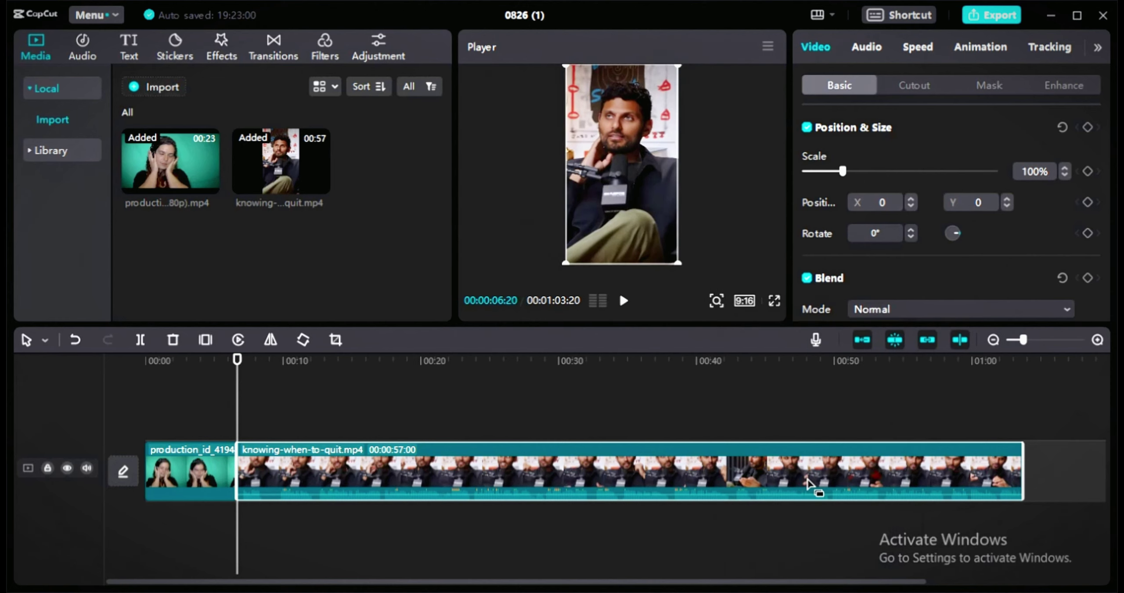
click(220, 387)
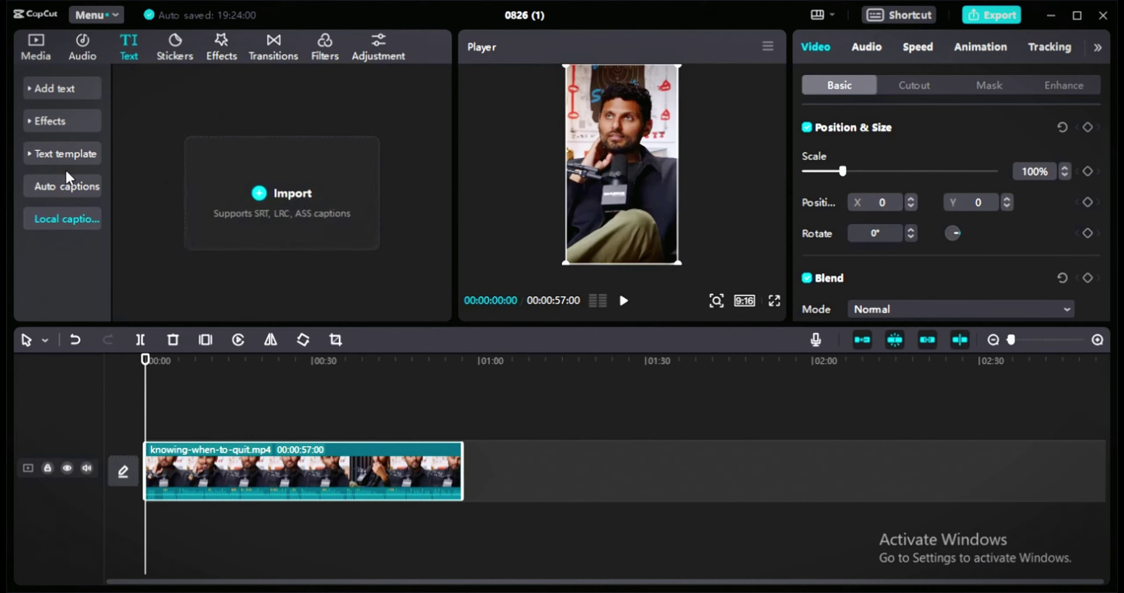
- Create English auto captions from the clip's speech and zoom the timeline to read them
click(70, 188)
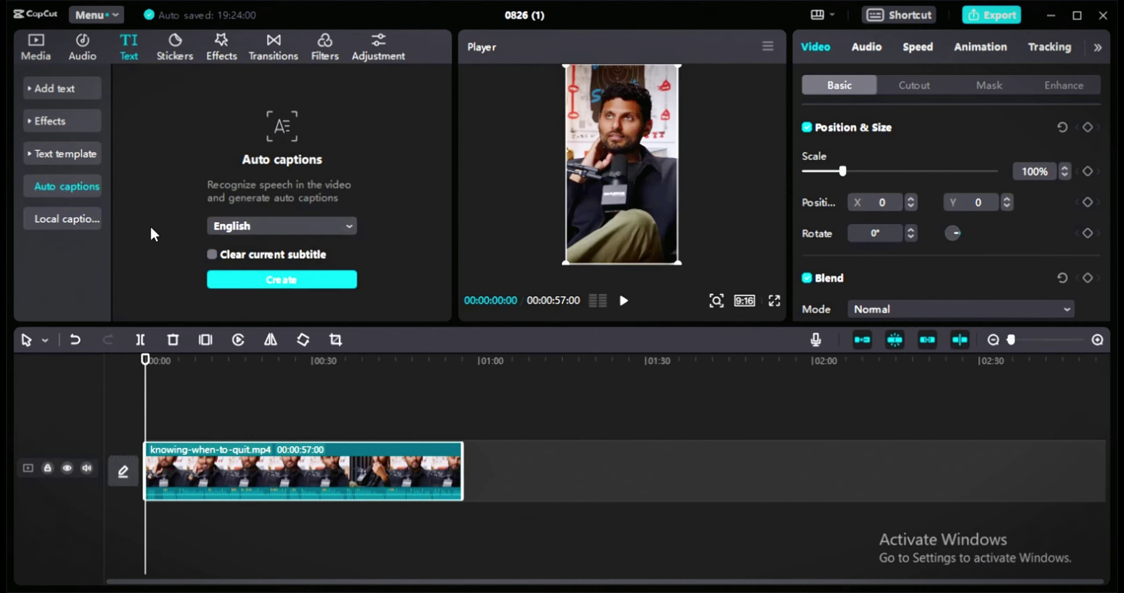
click(235, 284)
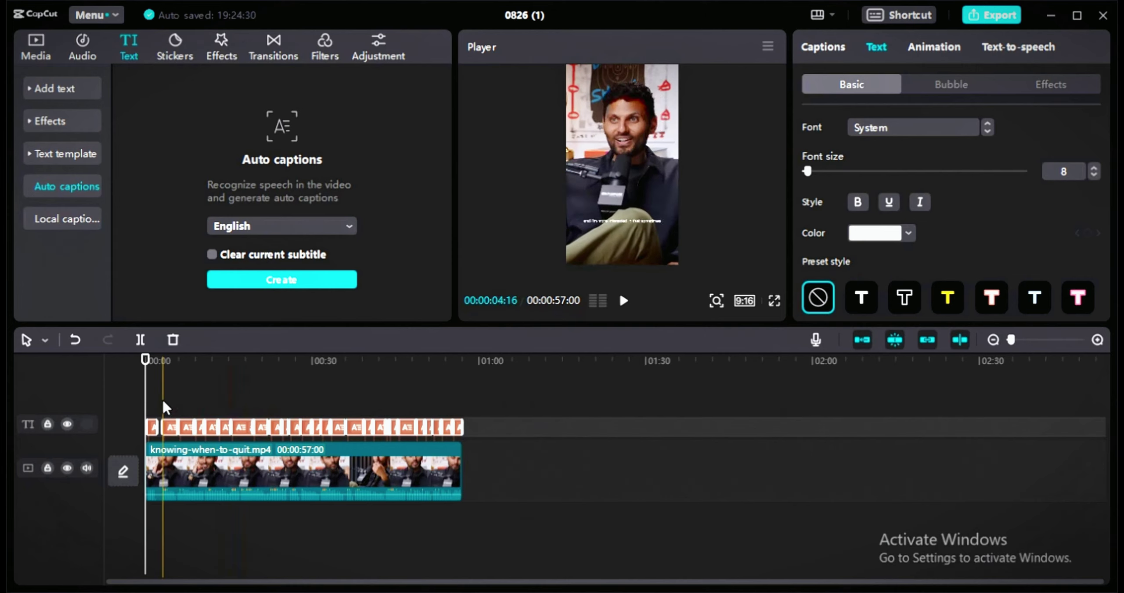
drag(149, 407, 156, 407)
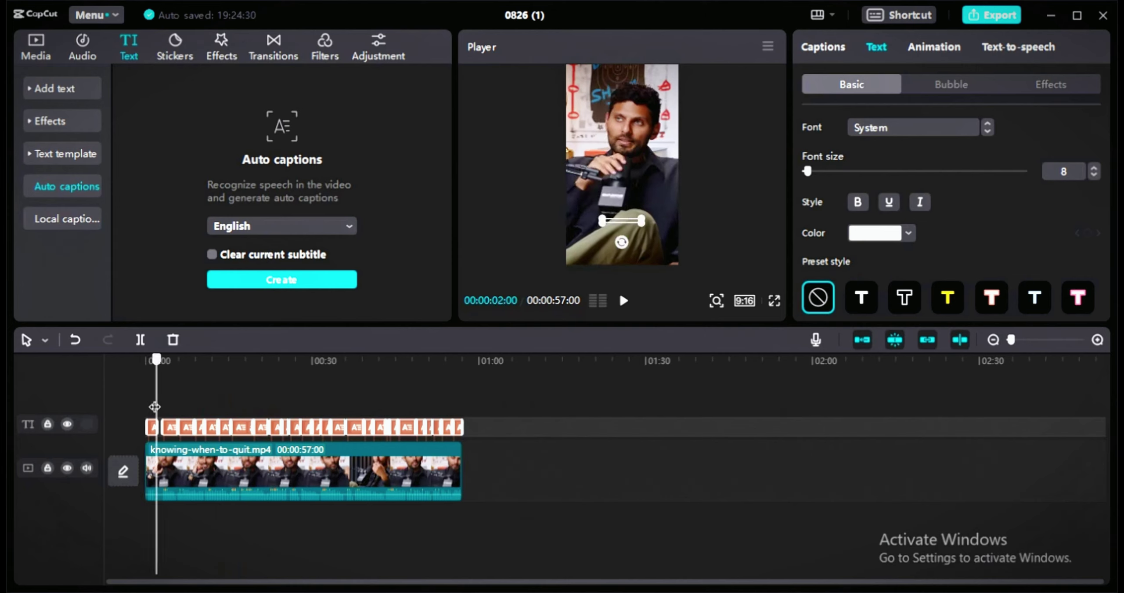
drag(1011, 339, 1029, 344)
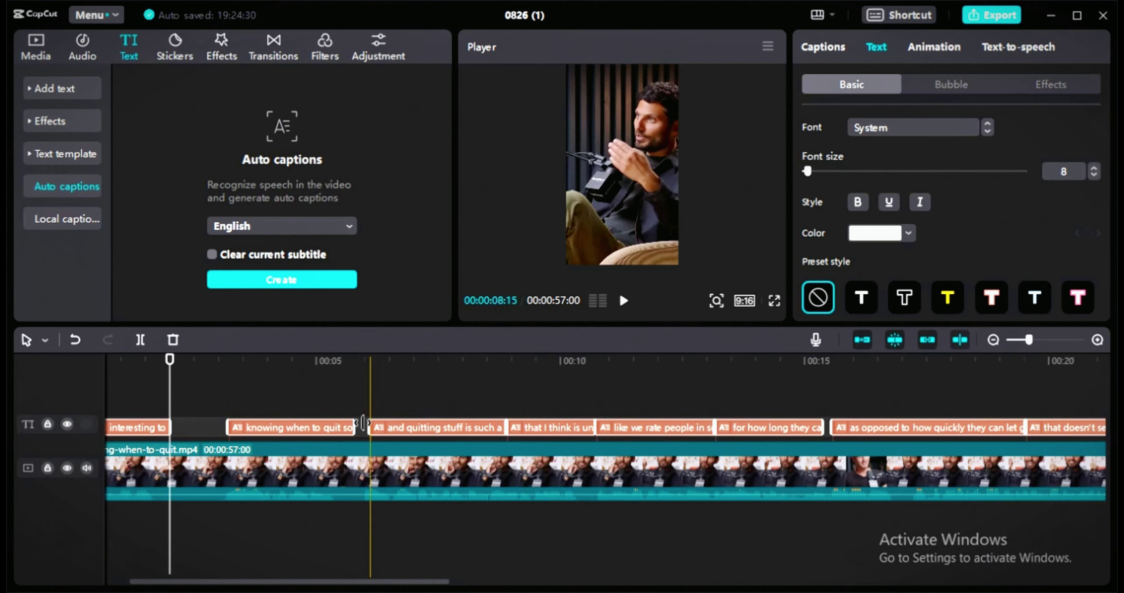
drag(169, 397, 355, 408)
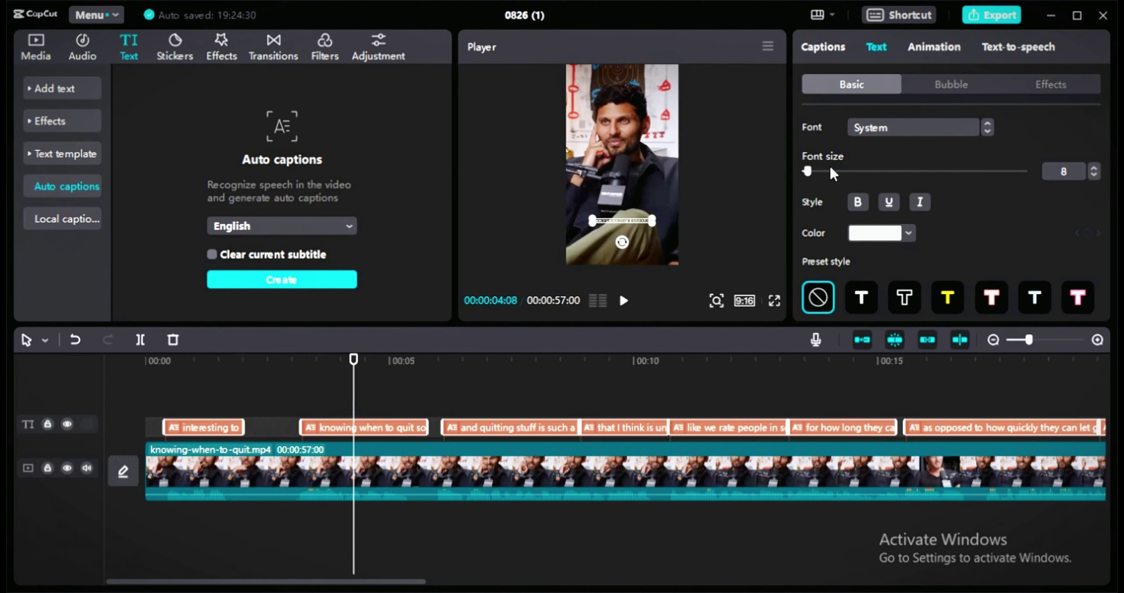
- Set the caption font to Arial Bold on the 'interesting to' and 'knowing when to quit' captions
click(924, 127)
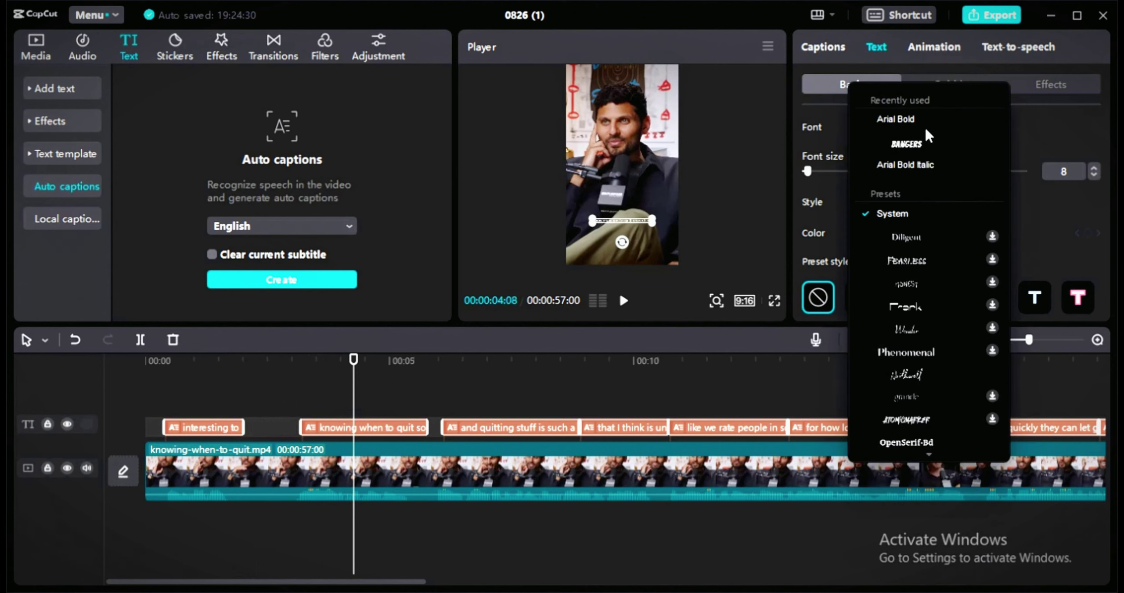
click(892, 118)
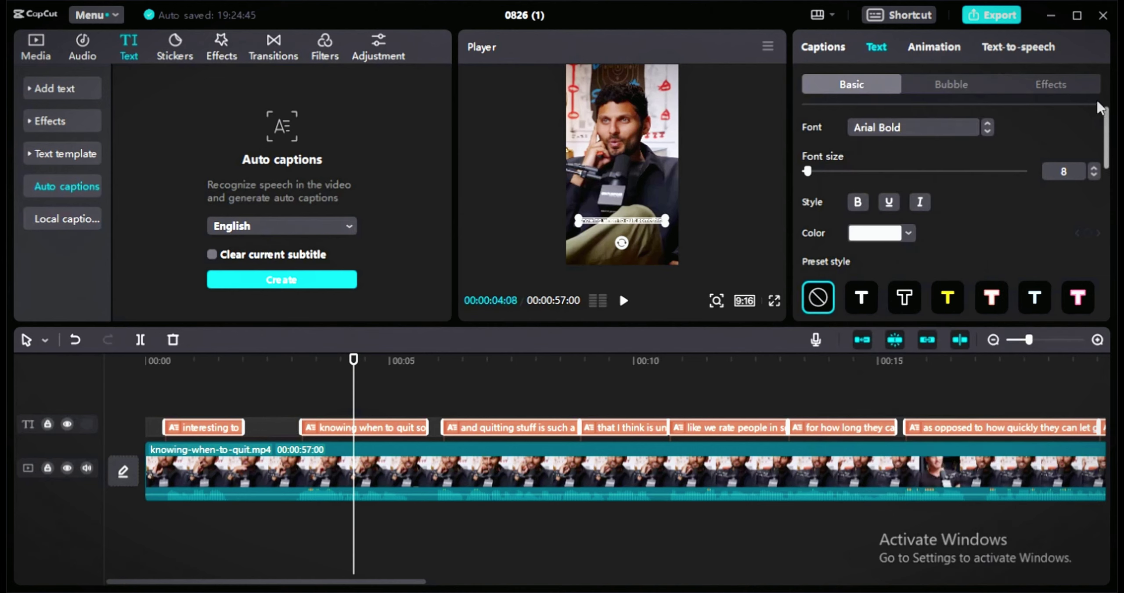
click(209, 427)
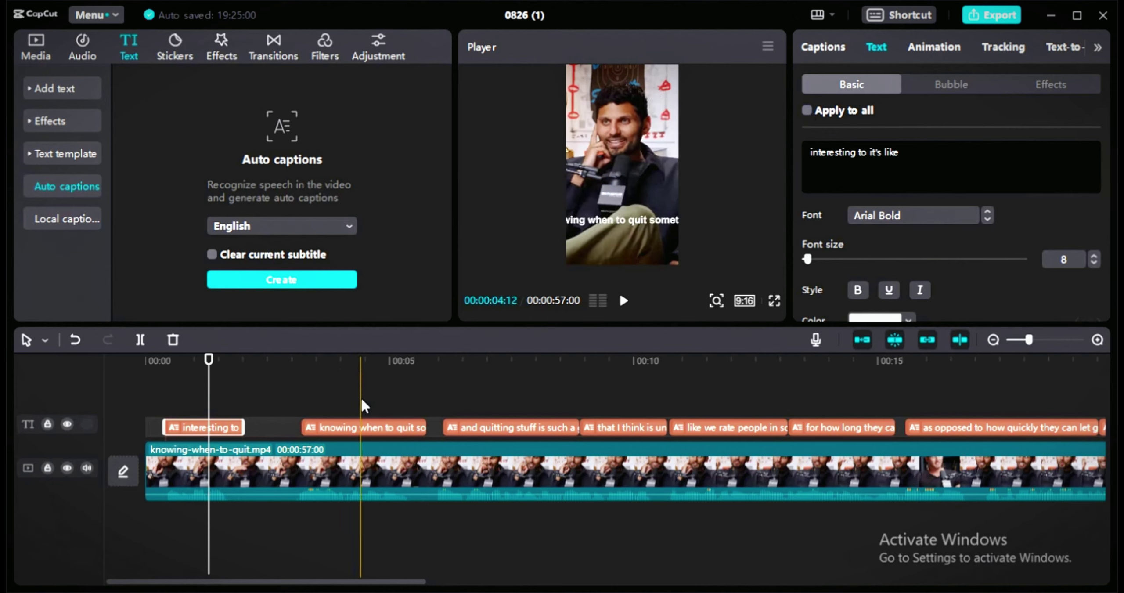
click(361, 429)
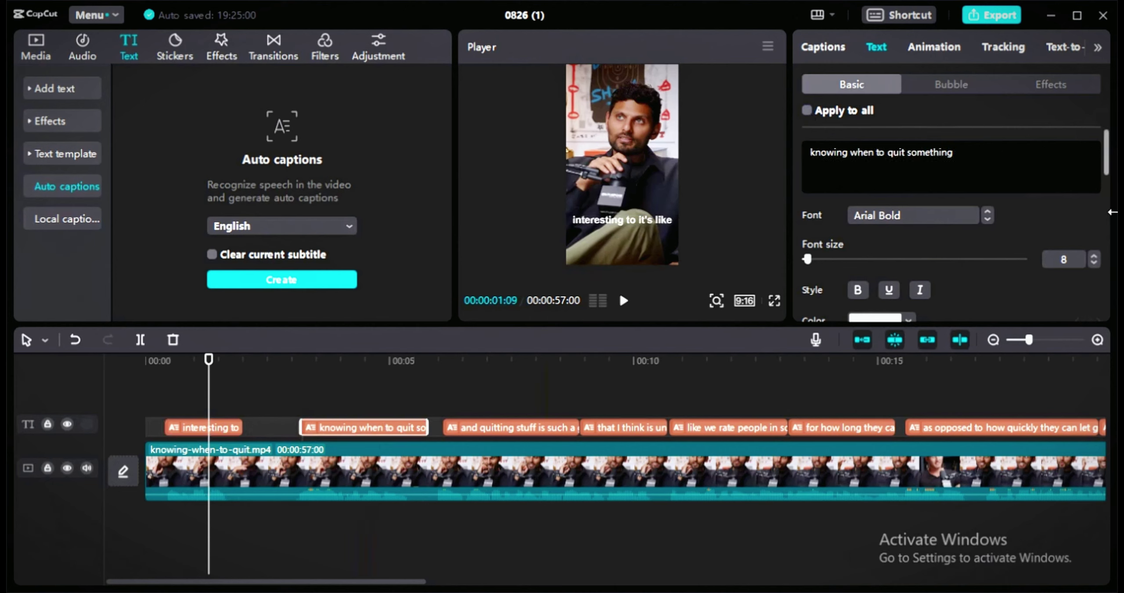
- Apply the yellow text preset to all captions and play the video from the start
drag(1107, 171, 1107, 191)
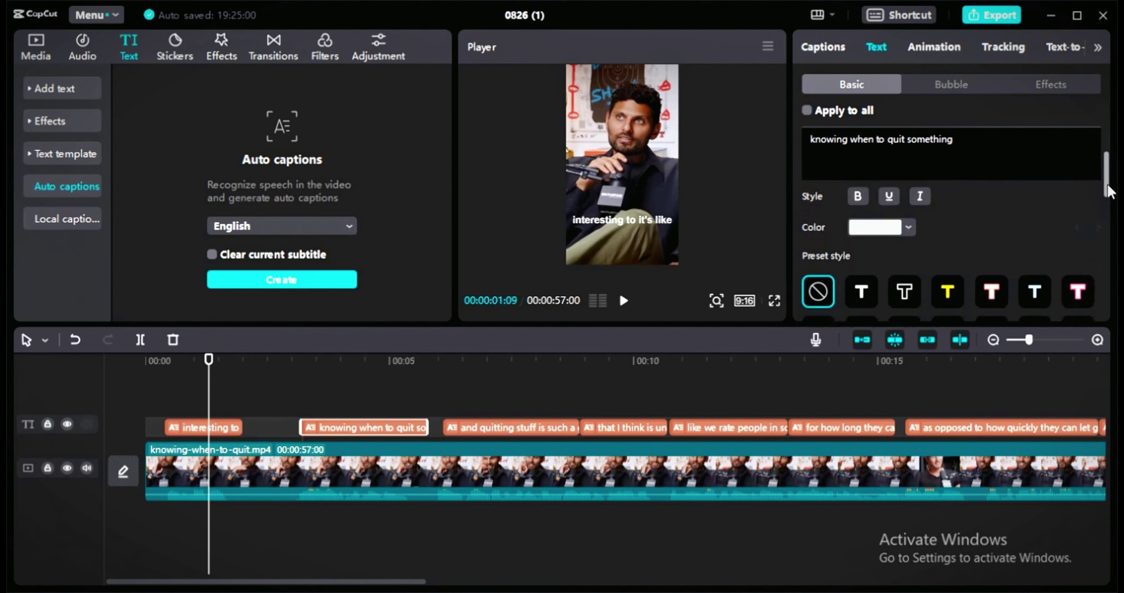
click(942, 295)
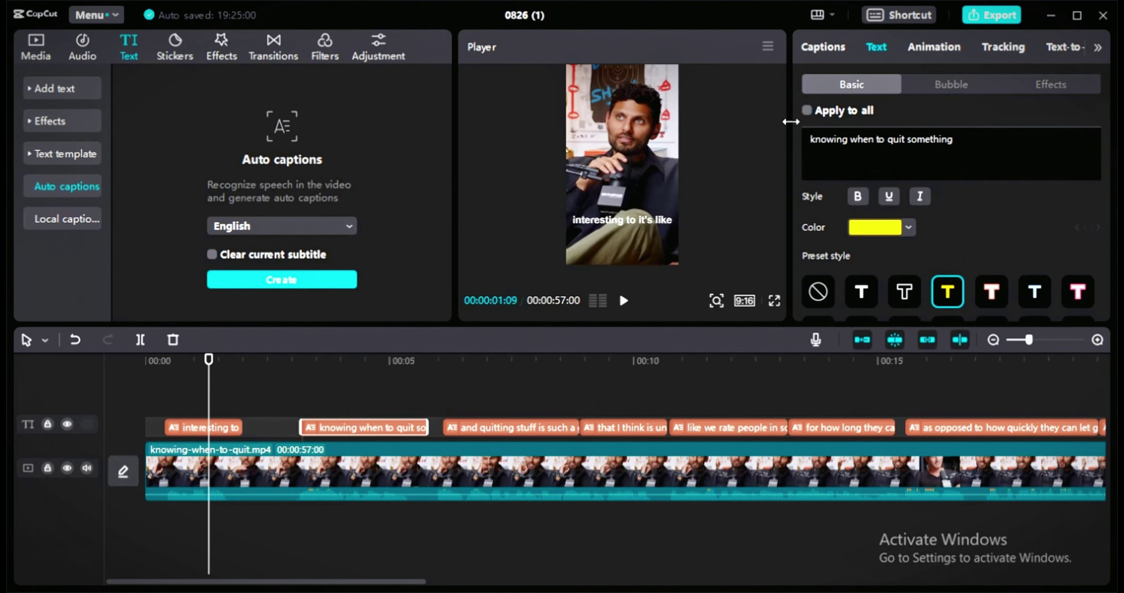
click(806, 108)
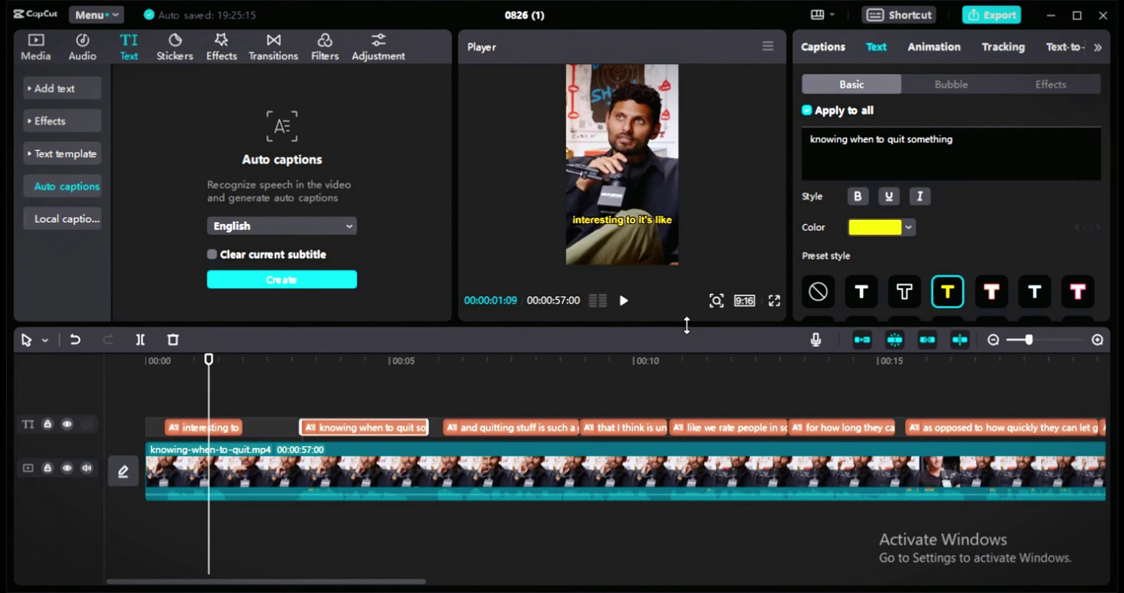
click(204, 401)
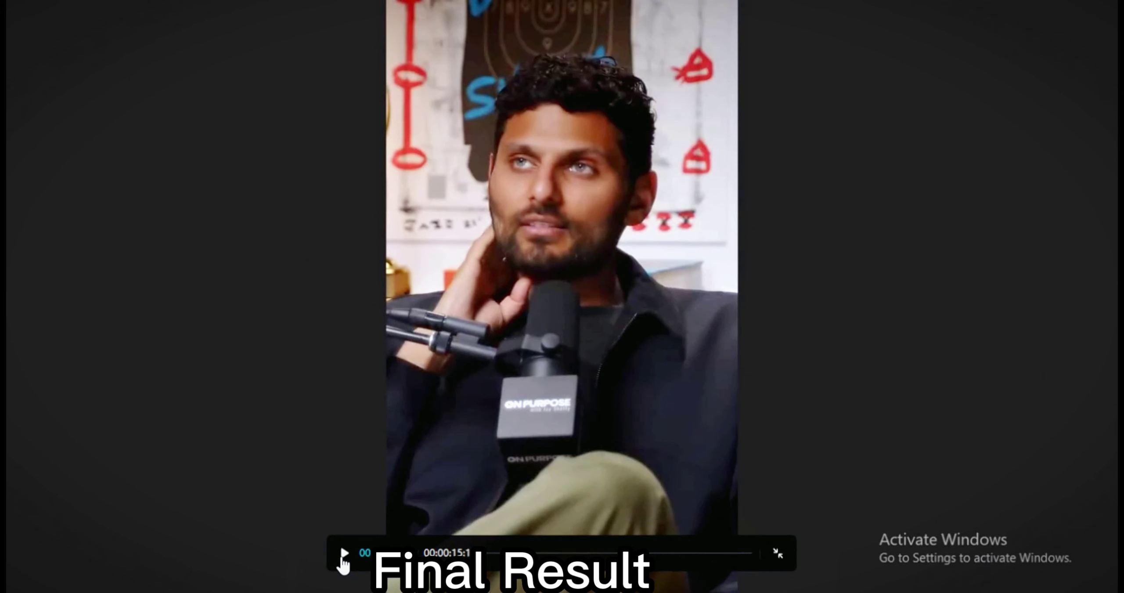
click(343, 554)
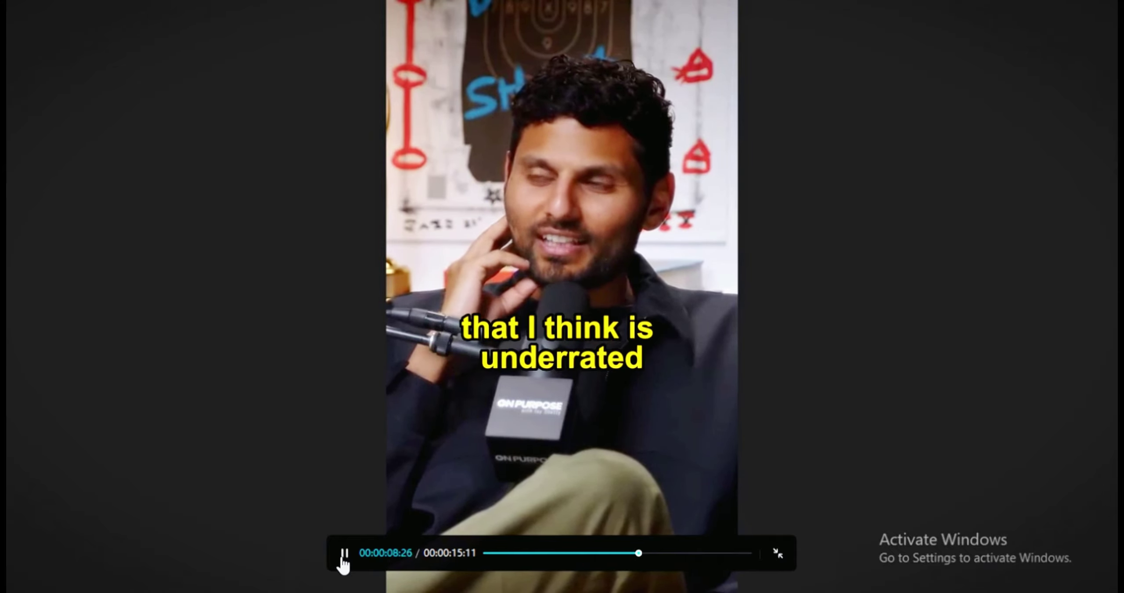
- Pause, exit full screen, and show the Vlog tracks in the Audio Music library
click(344, 554)
key(Escape)
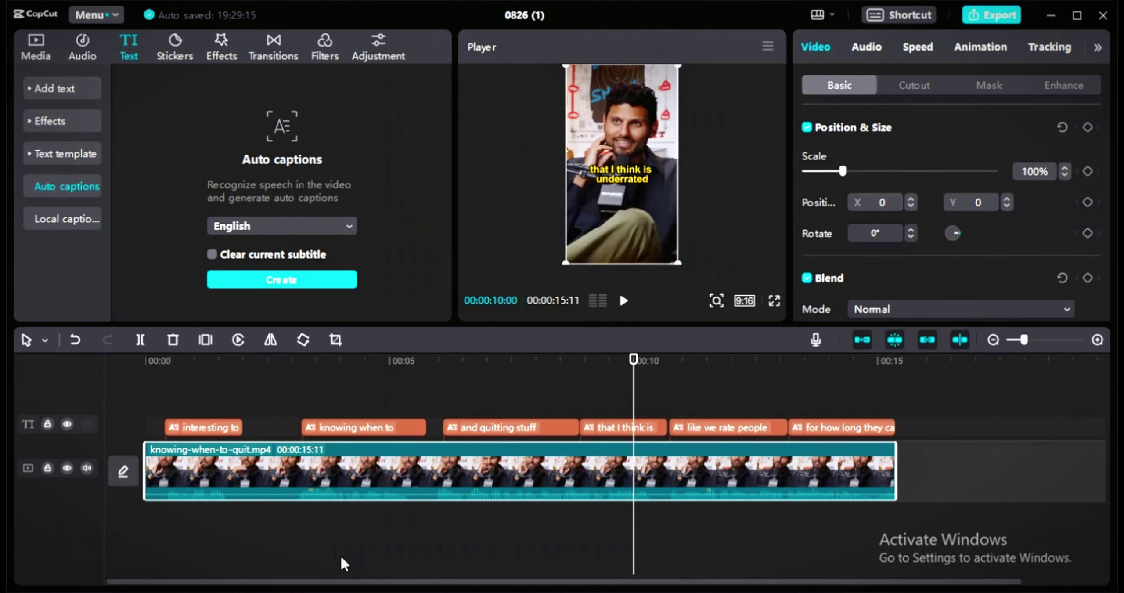
click(88, 49)
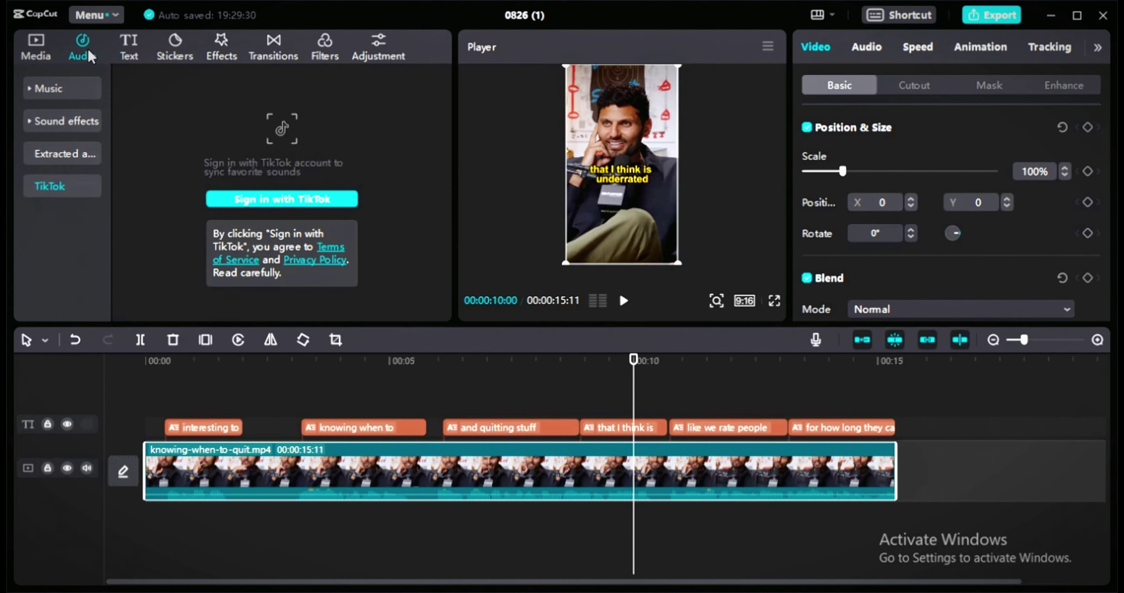
click(64, 87)
mouse_move(232, 163)
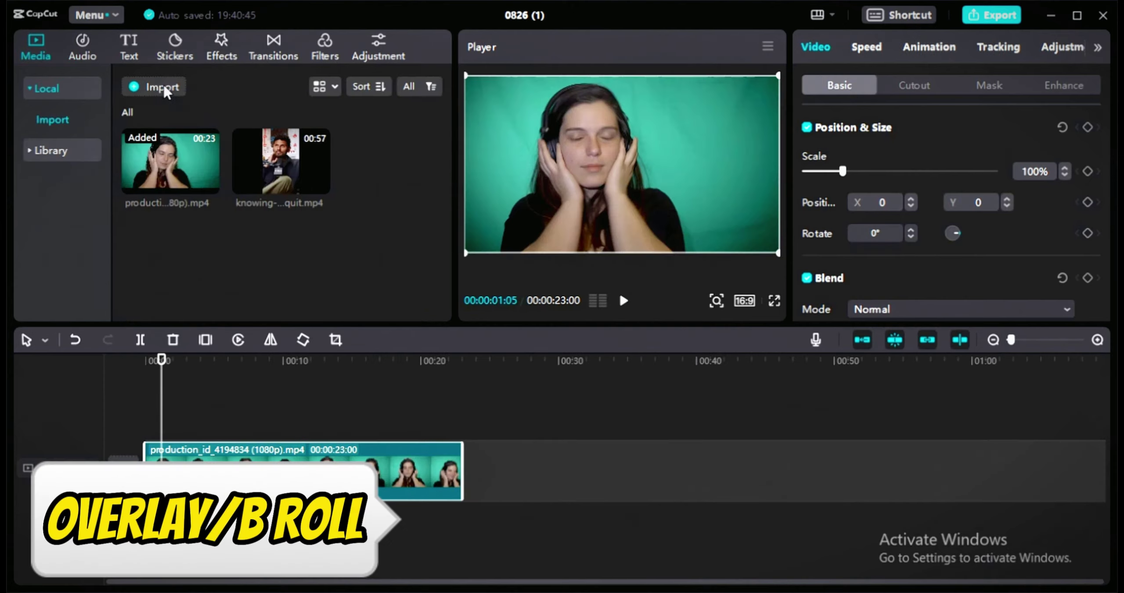
click(163, 84)
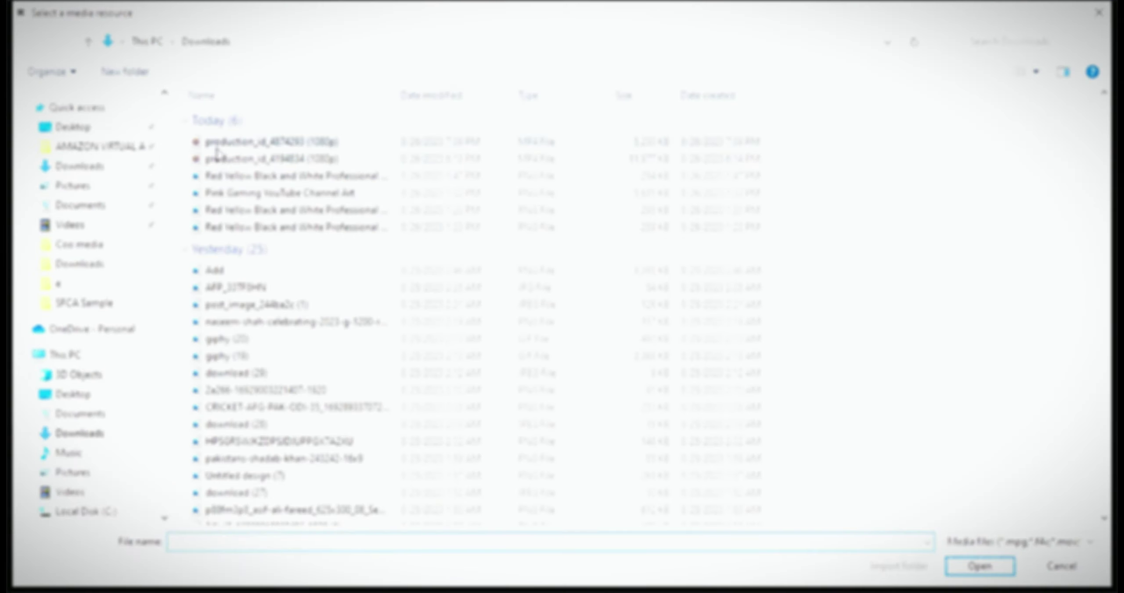
- Import the reading clip as an overlay above the main track, preview it and shorten it
double_click(216, 146)
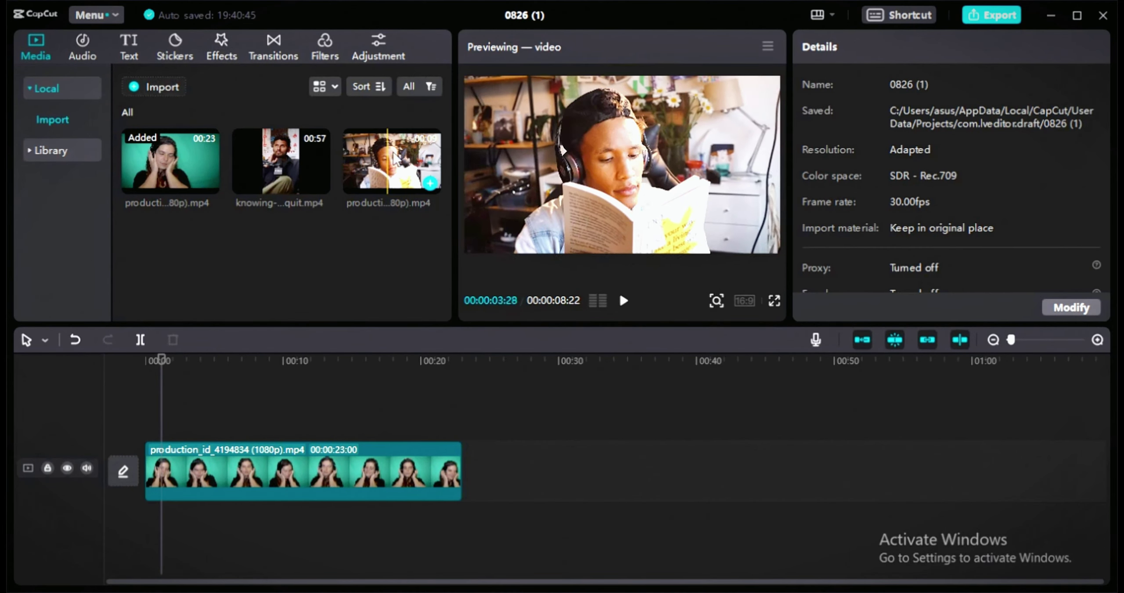
drag(394, 169, 176, 411)
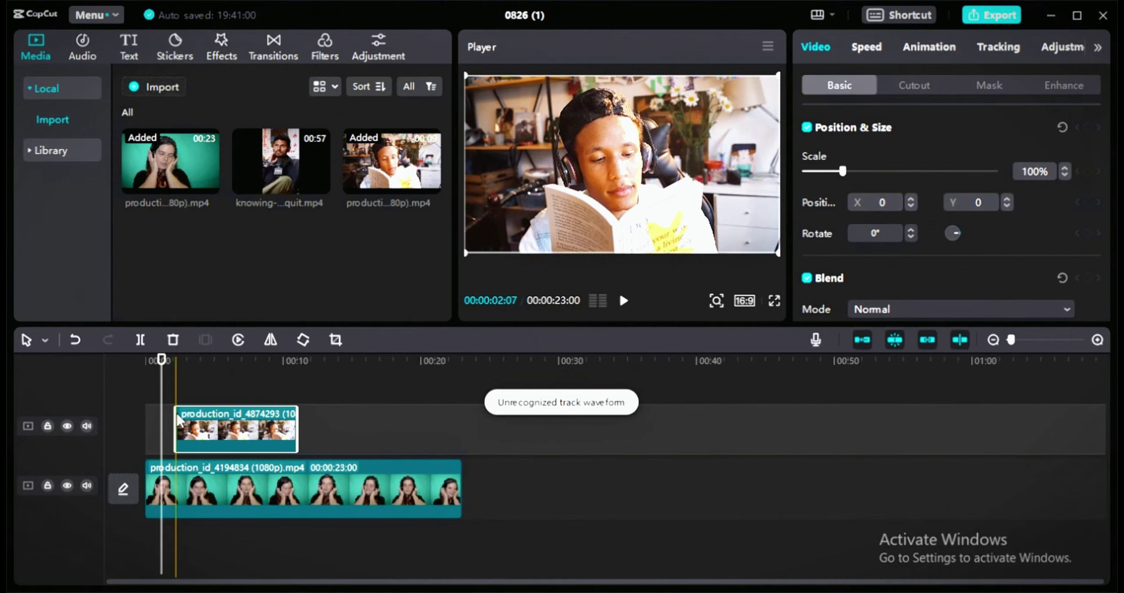
click(623, 300)
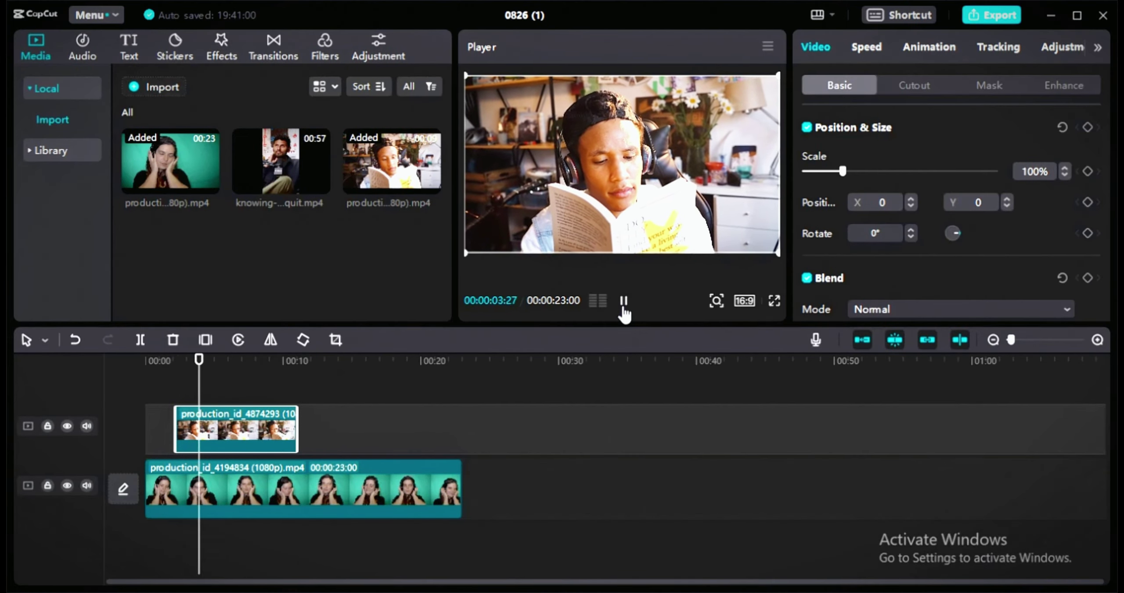
click(623, 304)
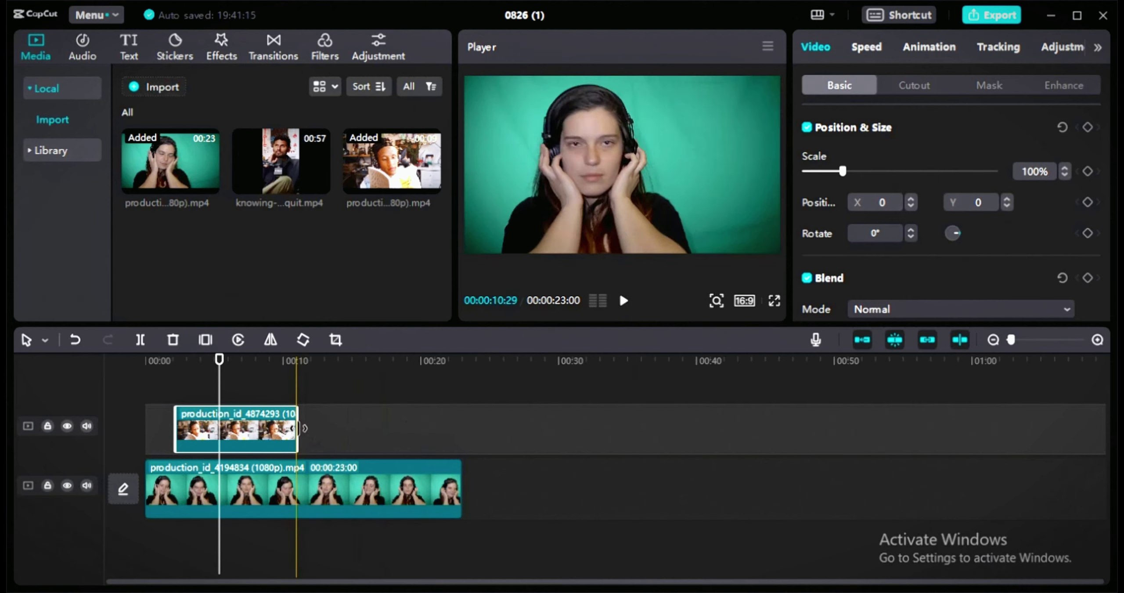
drag(300, 427, 221, 446)
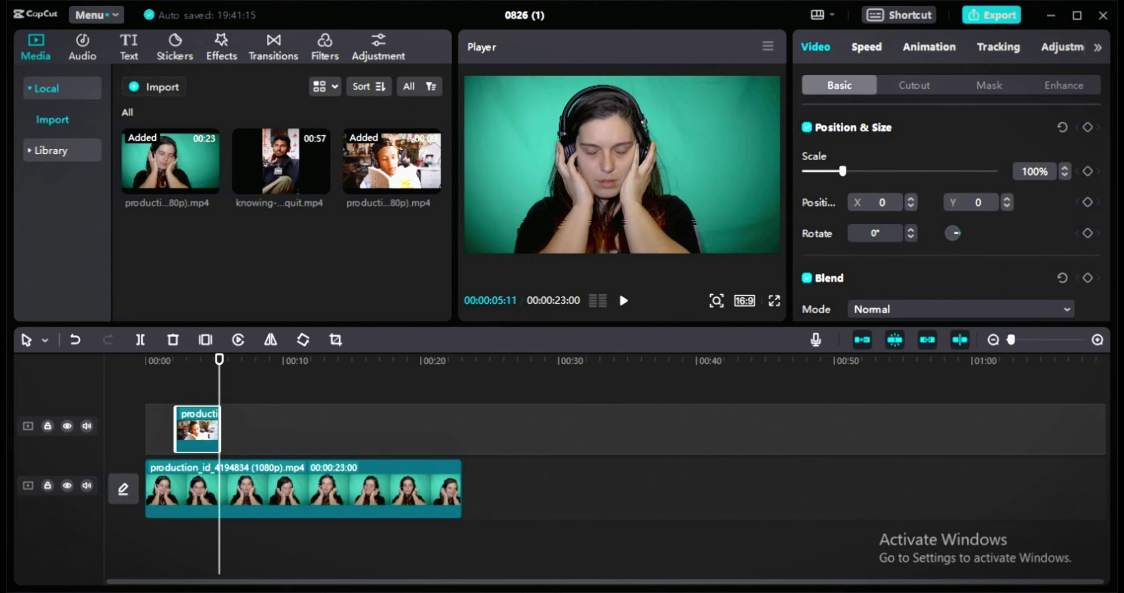
- Import another clip to the main track, split at 00:00:02:07 and insert the reading clip there
click(153, 89)
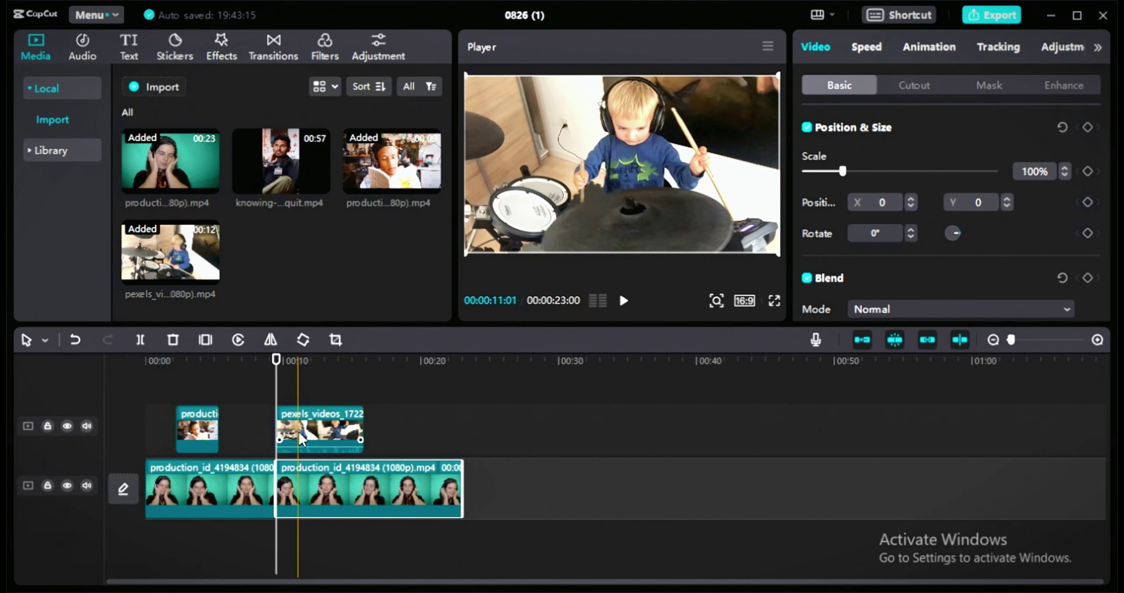
drag(291, 430, 301, 486)
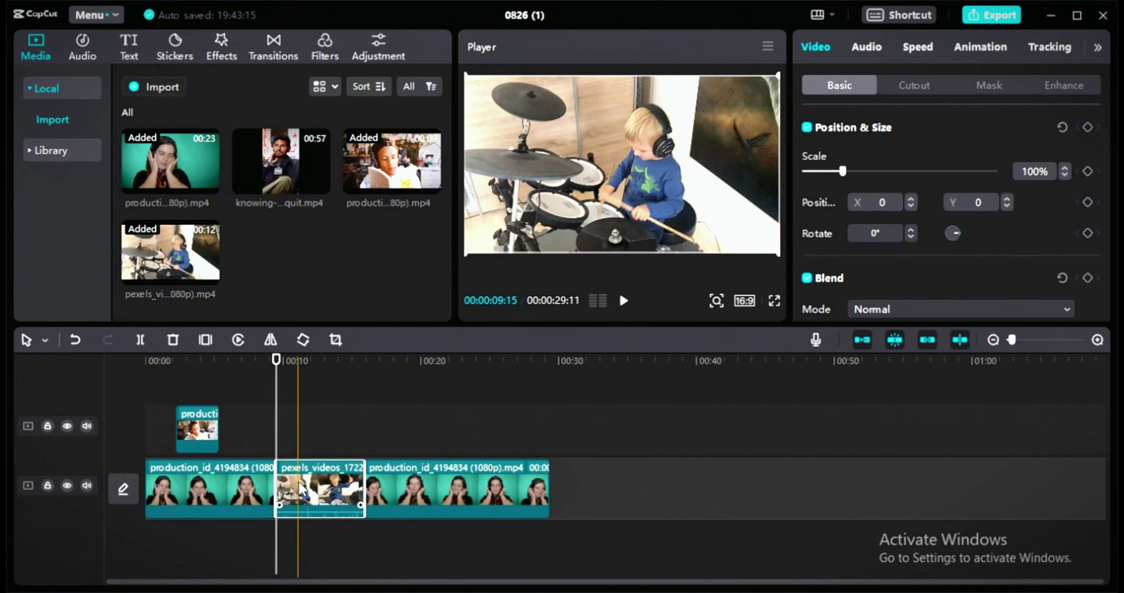
click(174, 421)
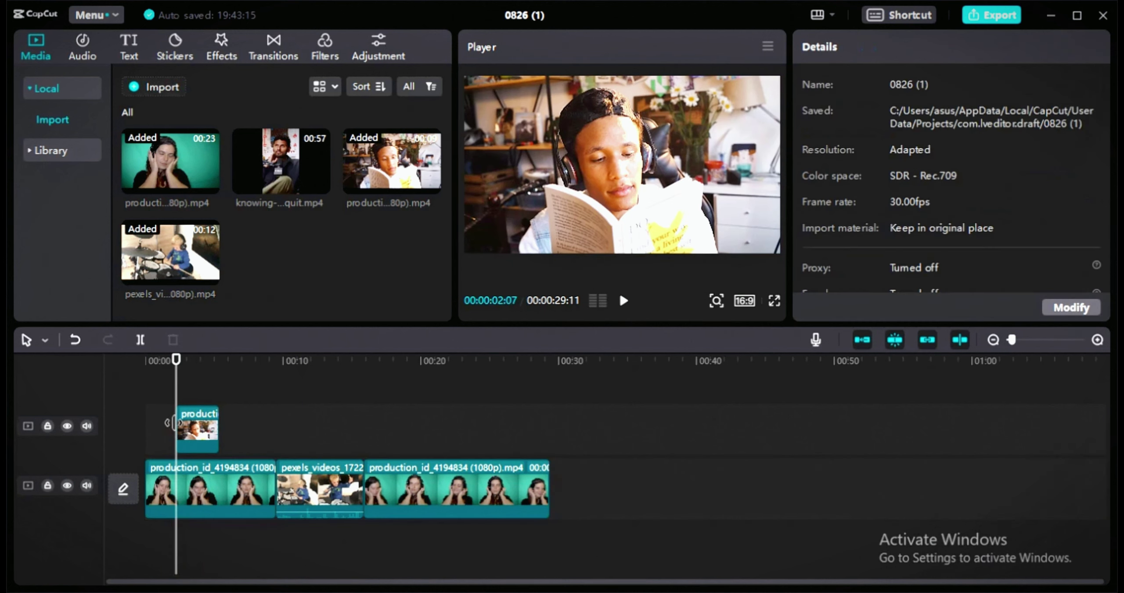
click(143, 341)
drag(190, 428, 189, 485)
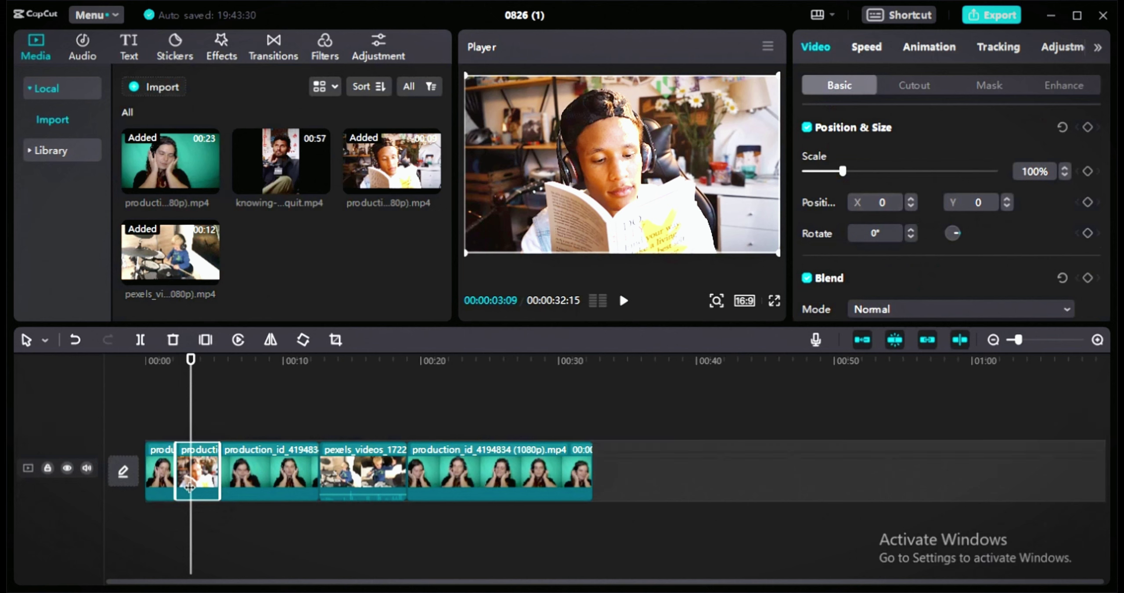
click(272, 48)
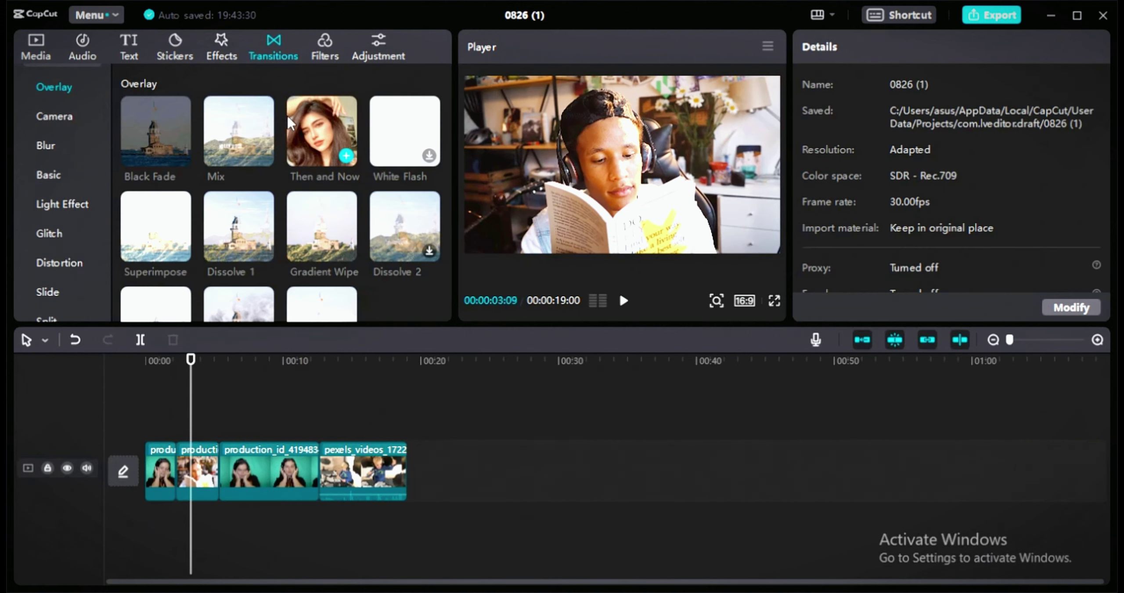
- Put Mix on the first junction, White Flash on the second, Dissolve 1 on the third, then preview
drag(179, 492, 176, 487)
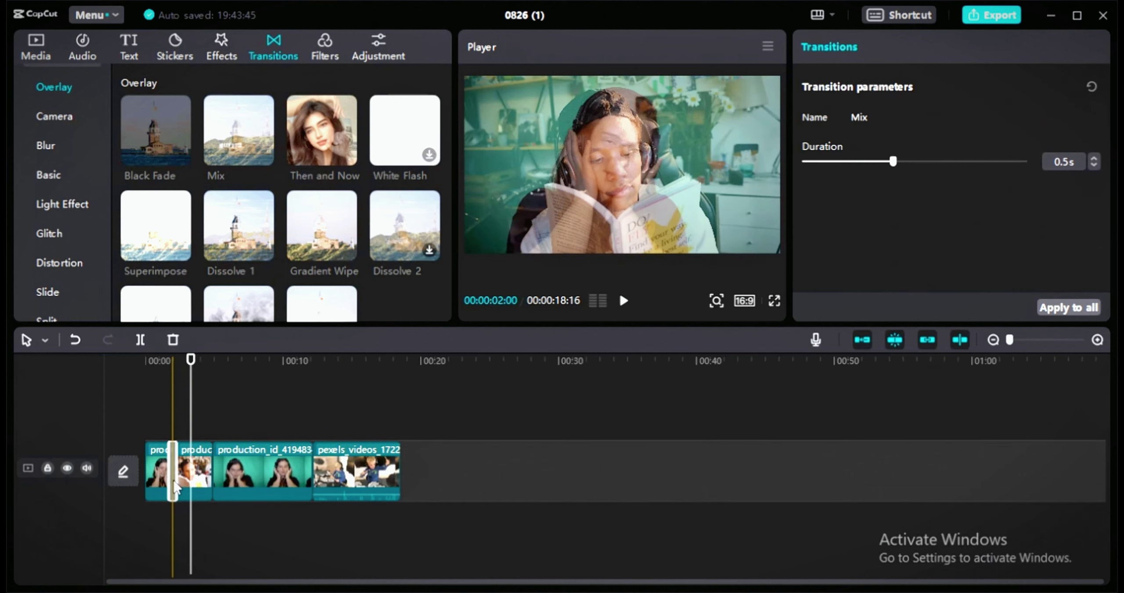
click(225, 509)
drag(404, 130, 212, 469)
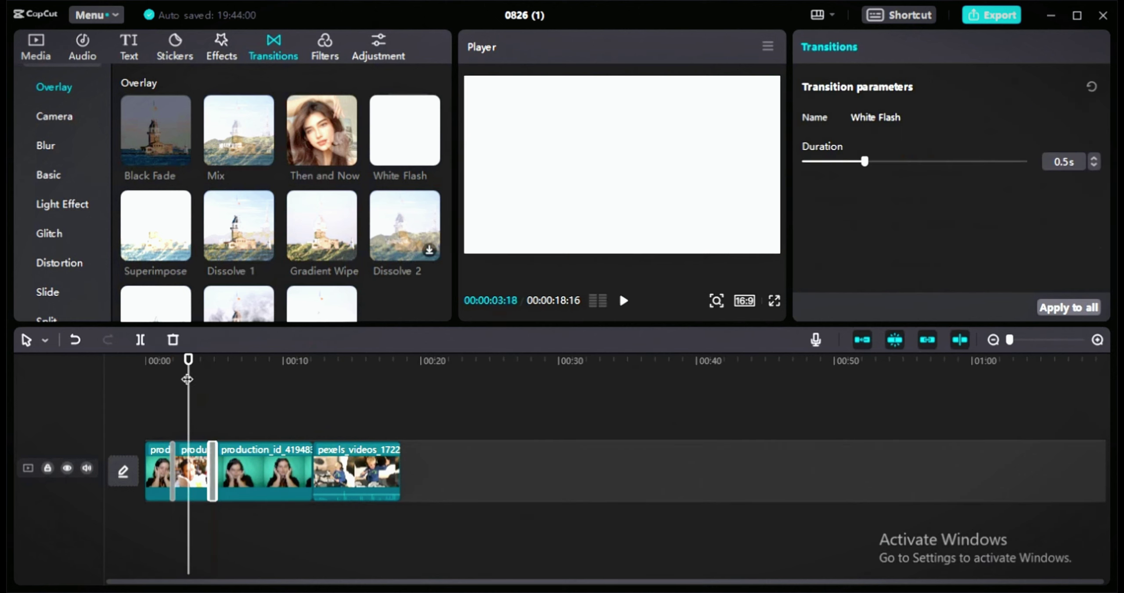
click(233, 378)
drag(239, 225, 310, 470)
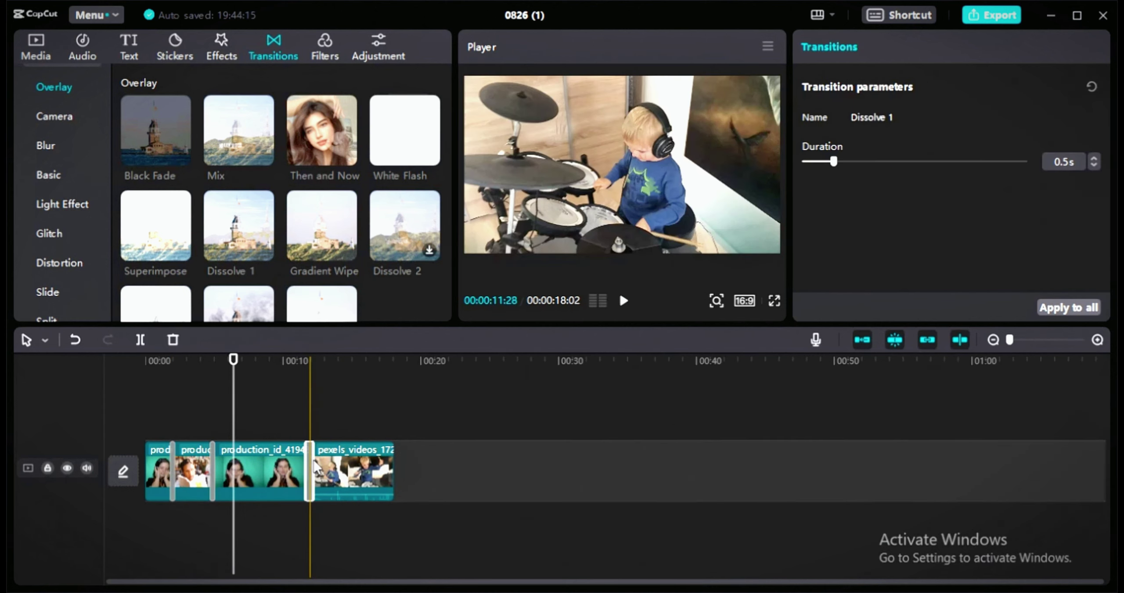
click(624, 301)
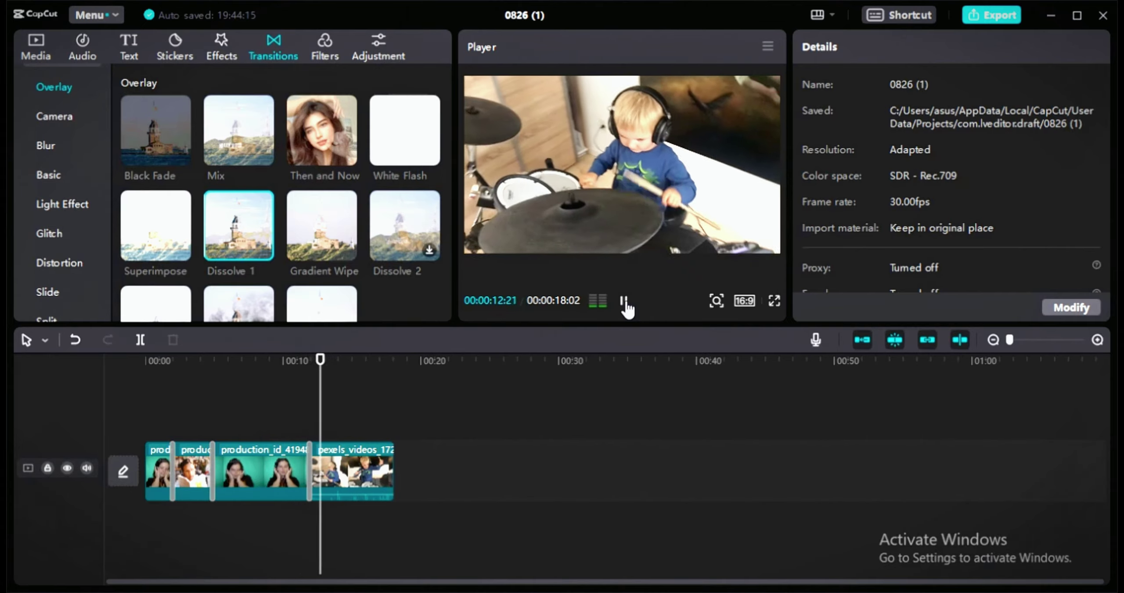
click(625, 301)
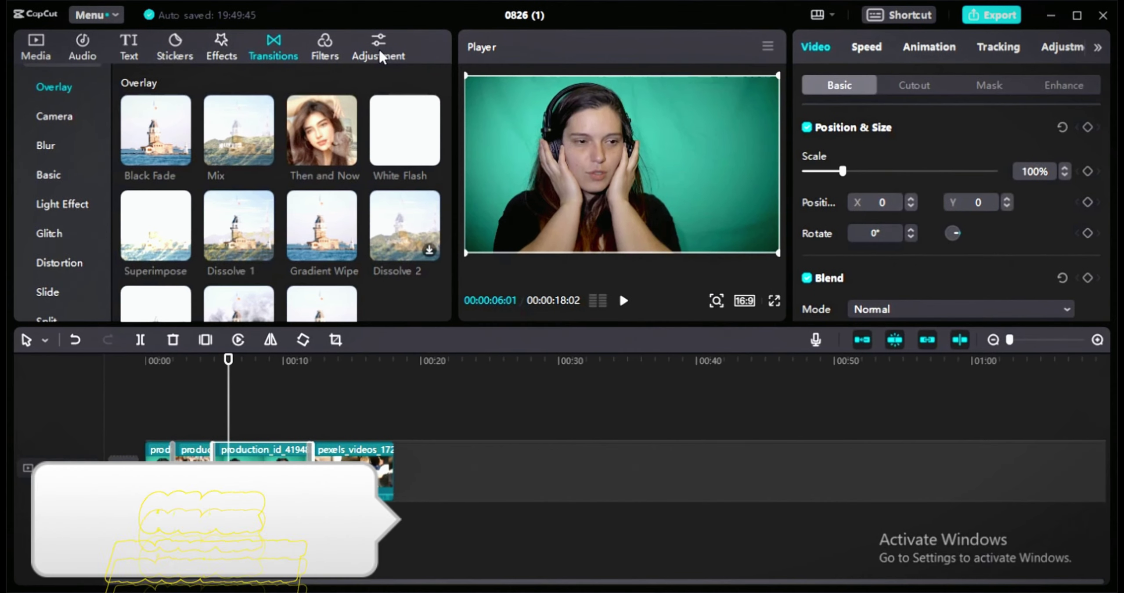
click(378, 47)
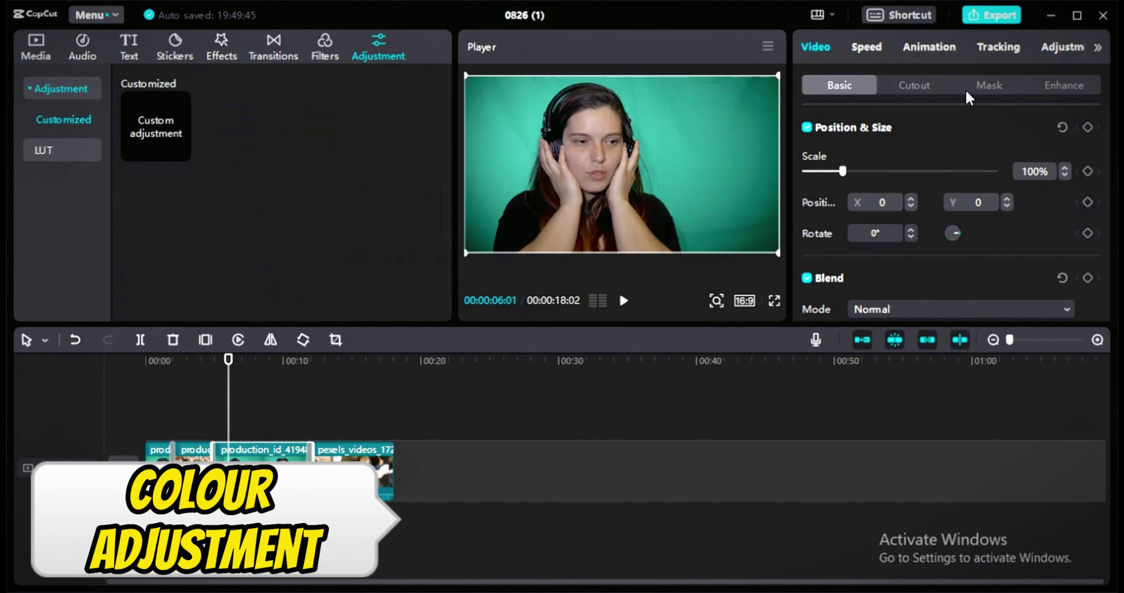
- Set the green-screen clip's temperature to 20, brightness 5, more contrast and highlights 20
click(1063, 51)
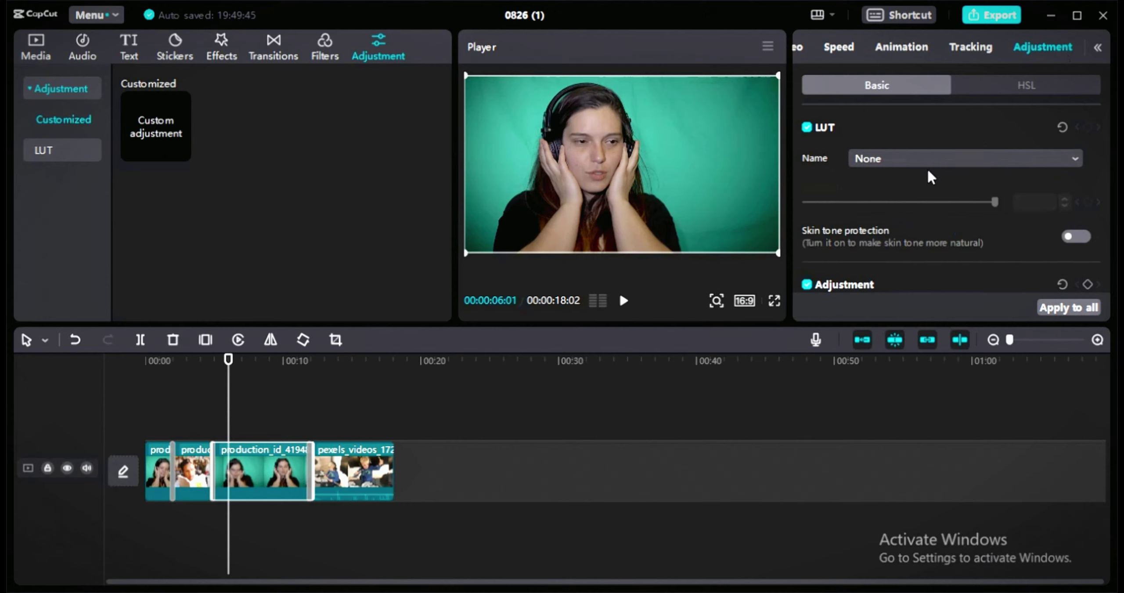
drag(1105, 133, 1106, 180)
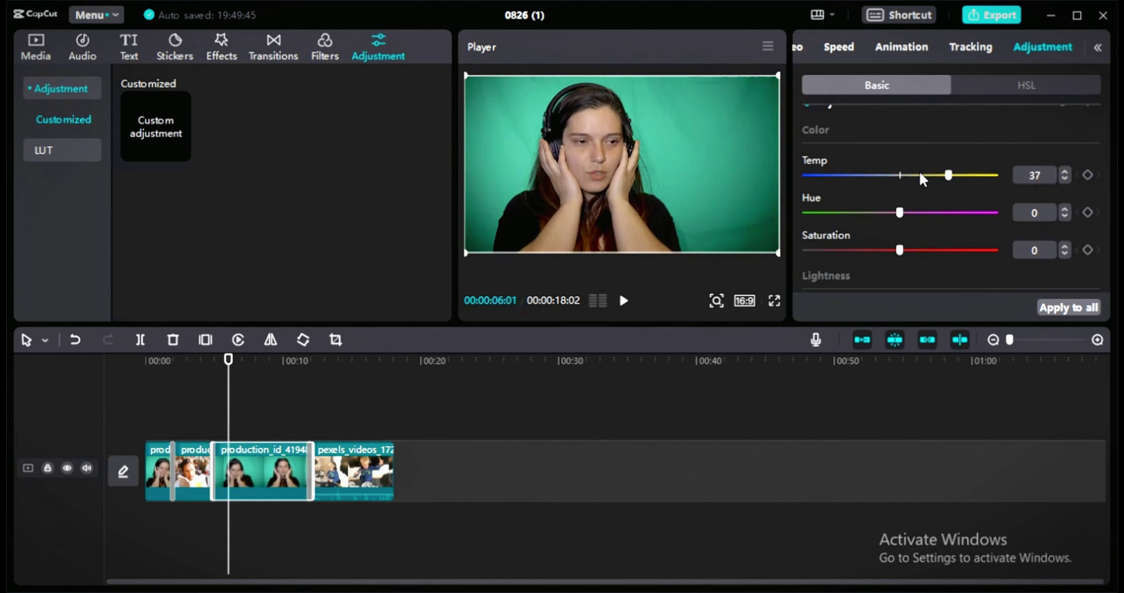
drag(902, 178, 938, 178)
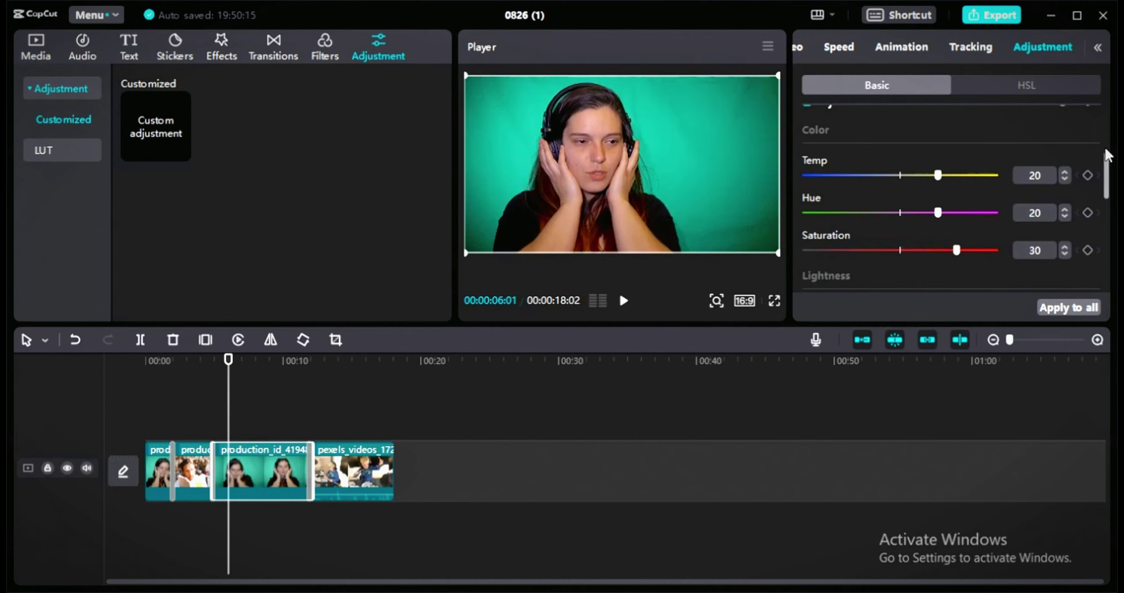
scroll(1107, 174, down, 3)
click(909, 203)
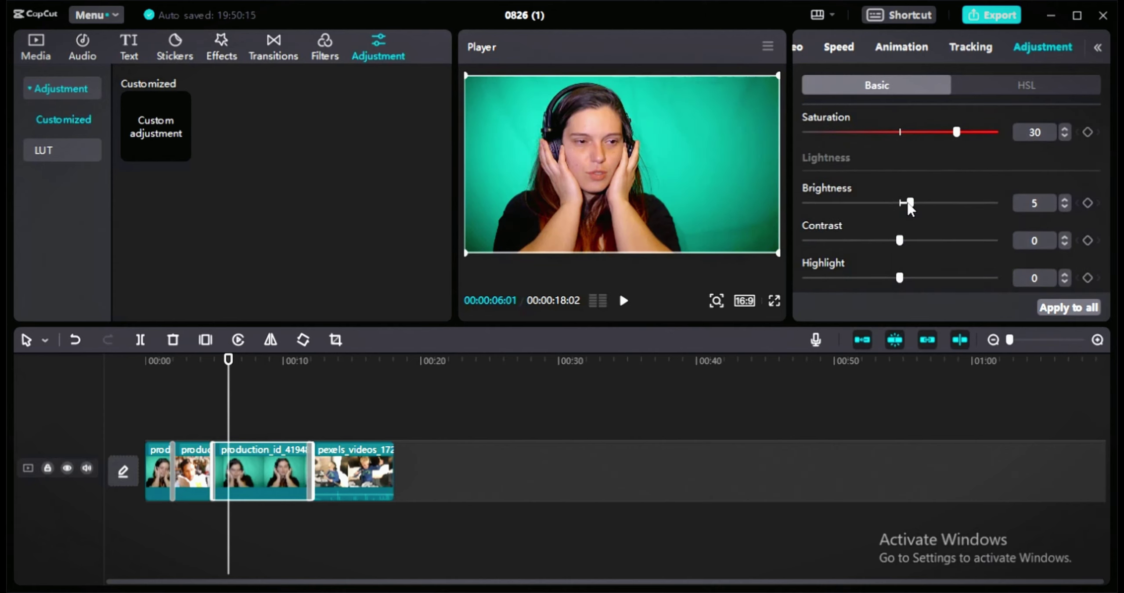
drag(899, 240, 920, 240)
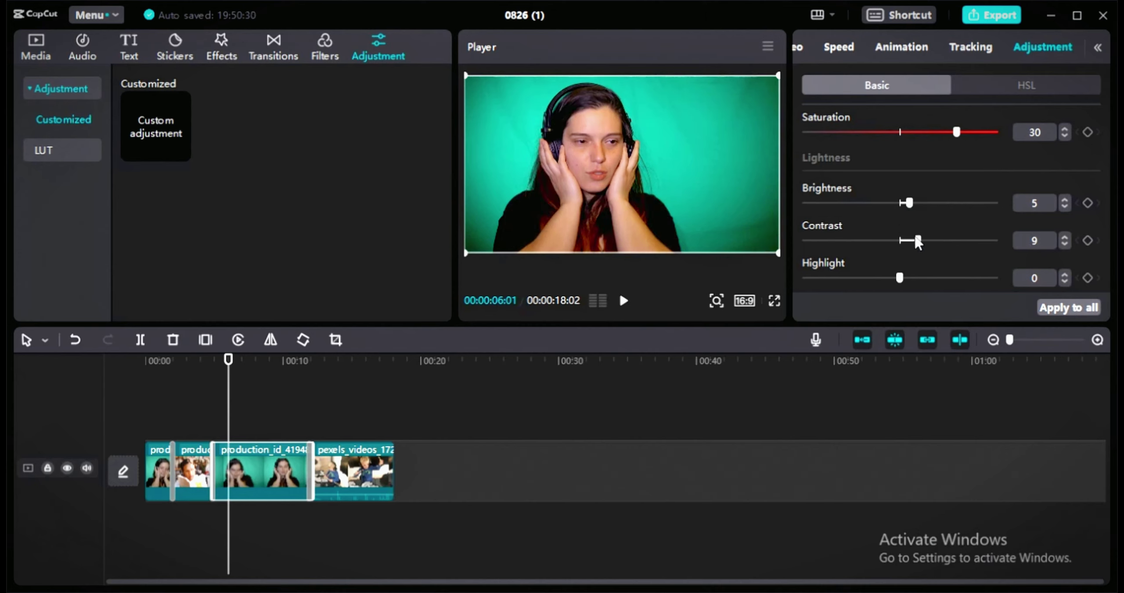
drag(899, 277, 935, 277)
- Lift shadows to 10, adjust the lower sliders such as Sharpen, and preview full screen
scroll(935, 245, down, 2)
drag(899, 216, 918, 219)
scroll(920, 220, down, 3)
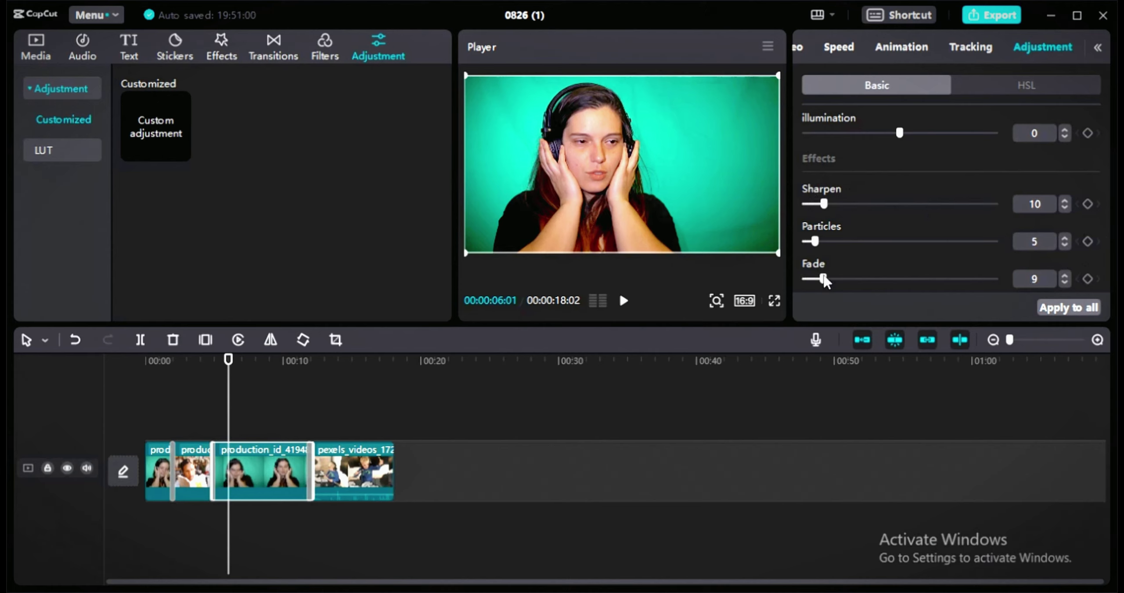
scroll(1107, 218, down, 1)
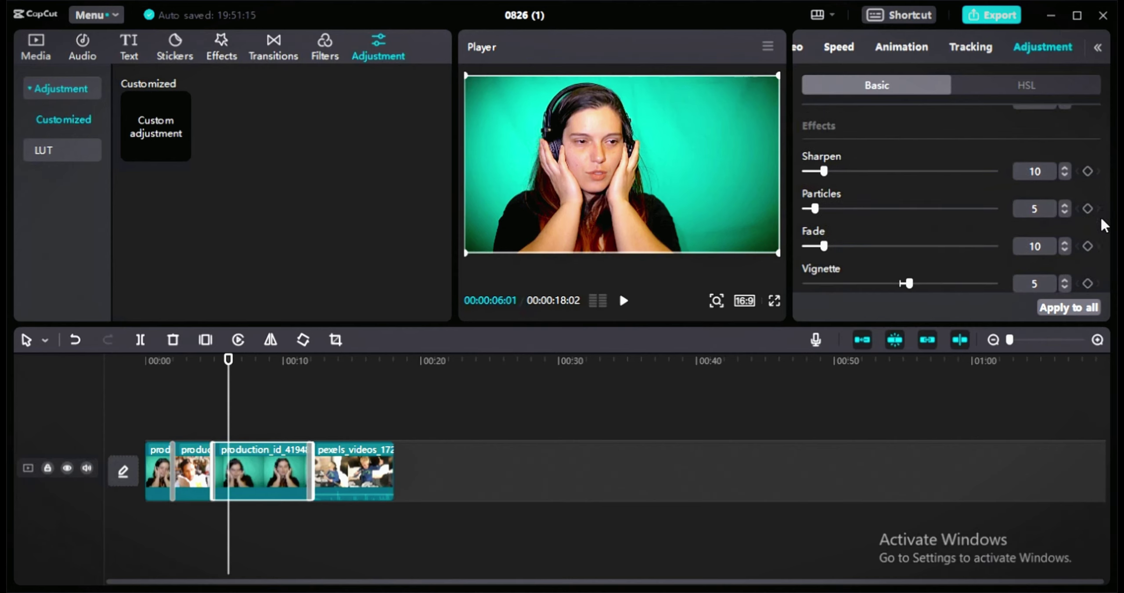
drag(1107, 270, 1106, 181)
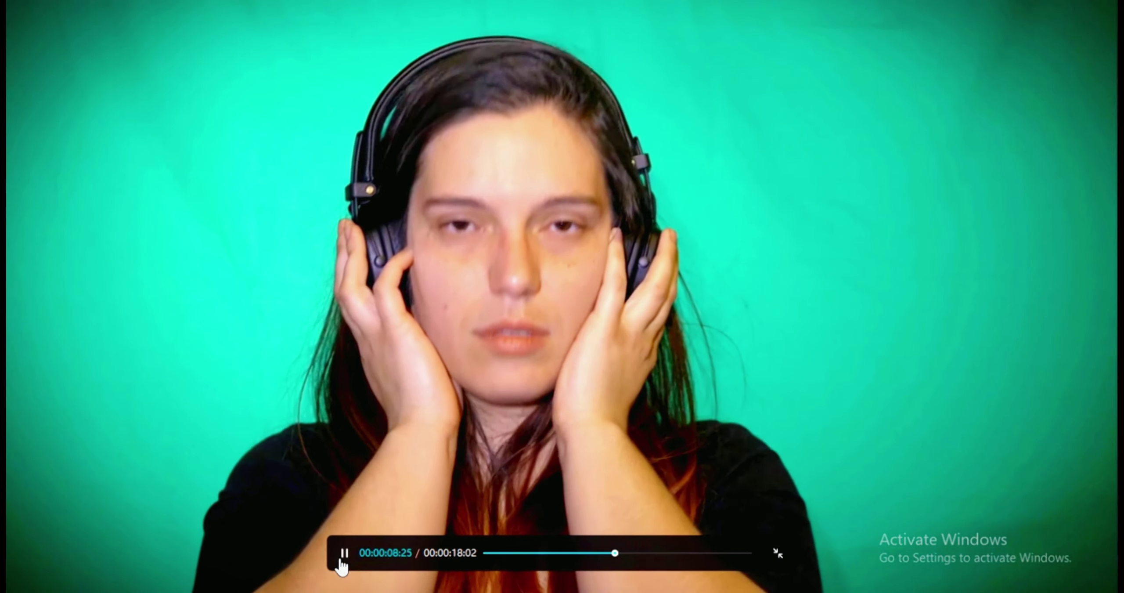
click(341, 560)
click(341, 560)
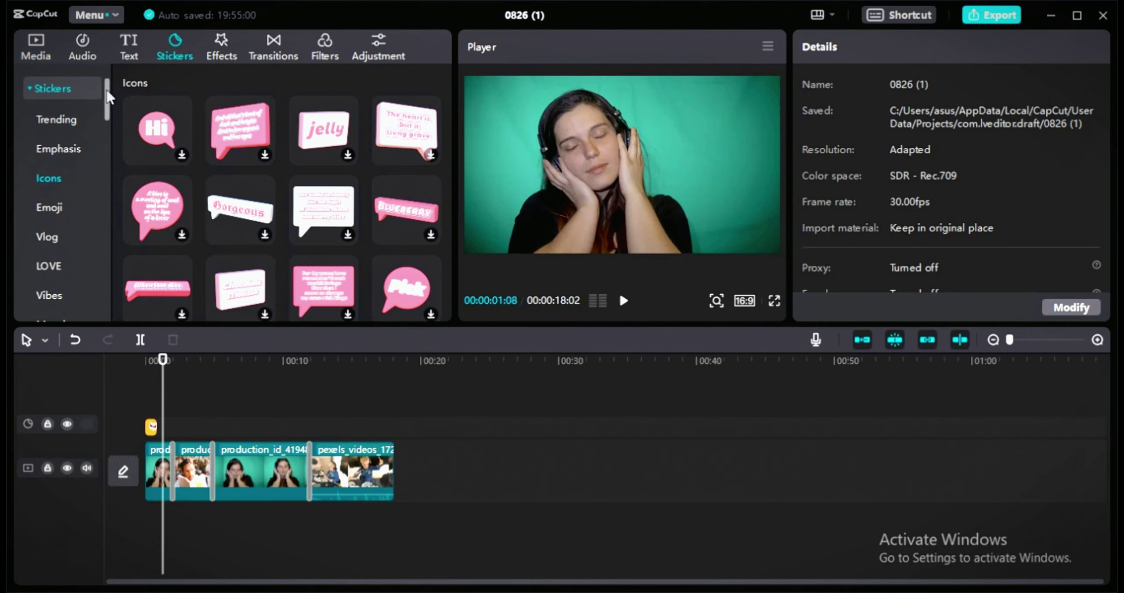
- Drop the Subscribed button sticker at about 15 seconds, move it toward the bottom, and play to check
click(69, 151)
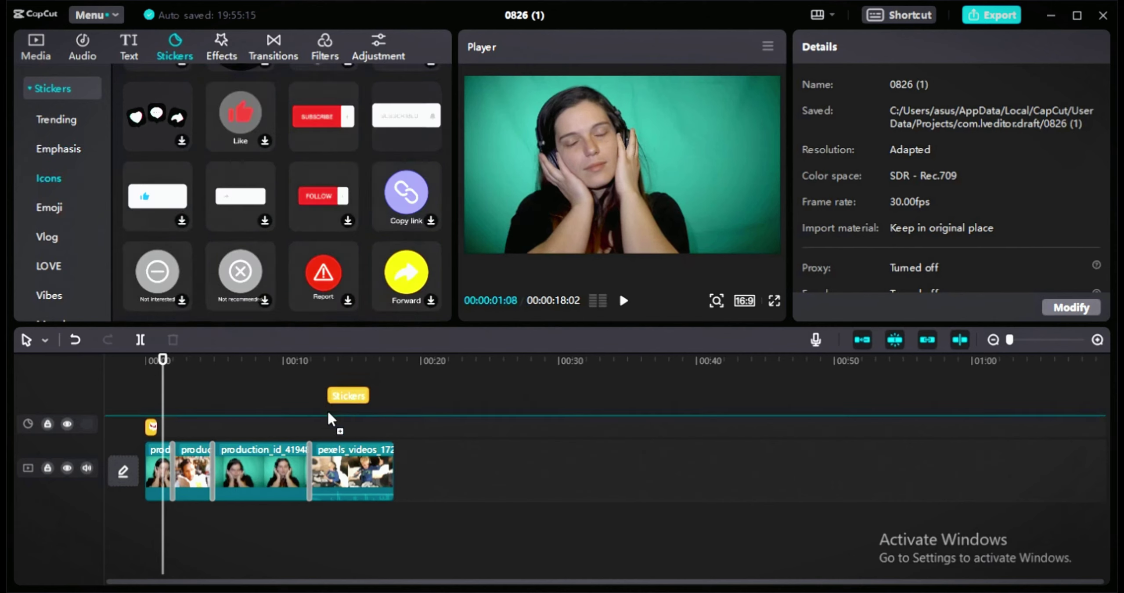
drag(333, 402, 358, 436)
drag(562, 127, 613, 209)
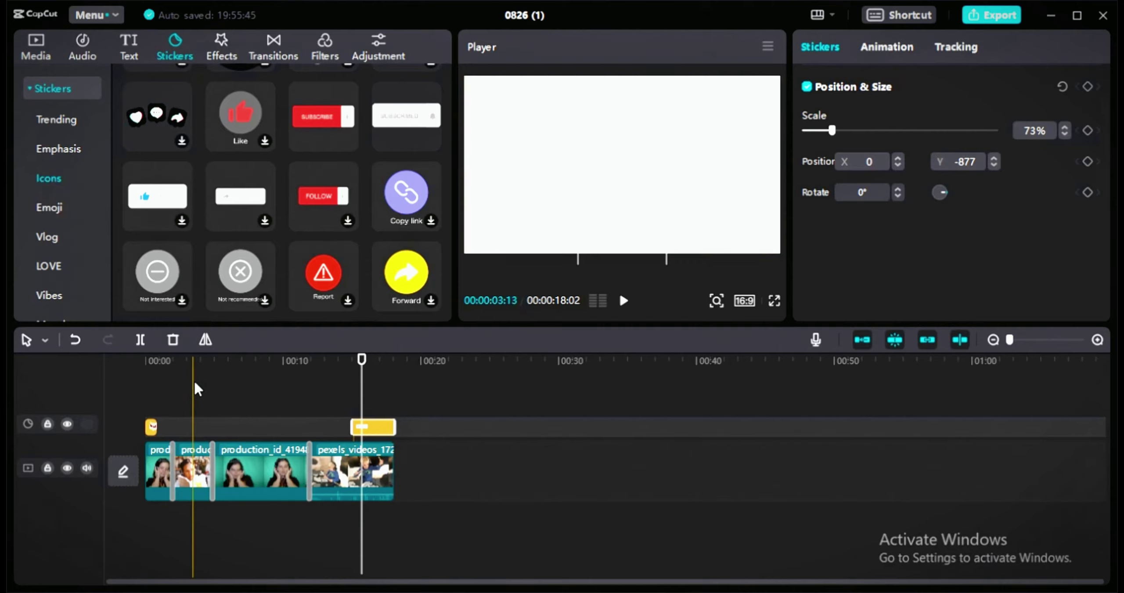
click(332, 386)
click(623, 300)
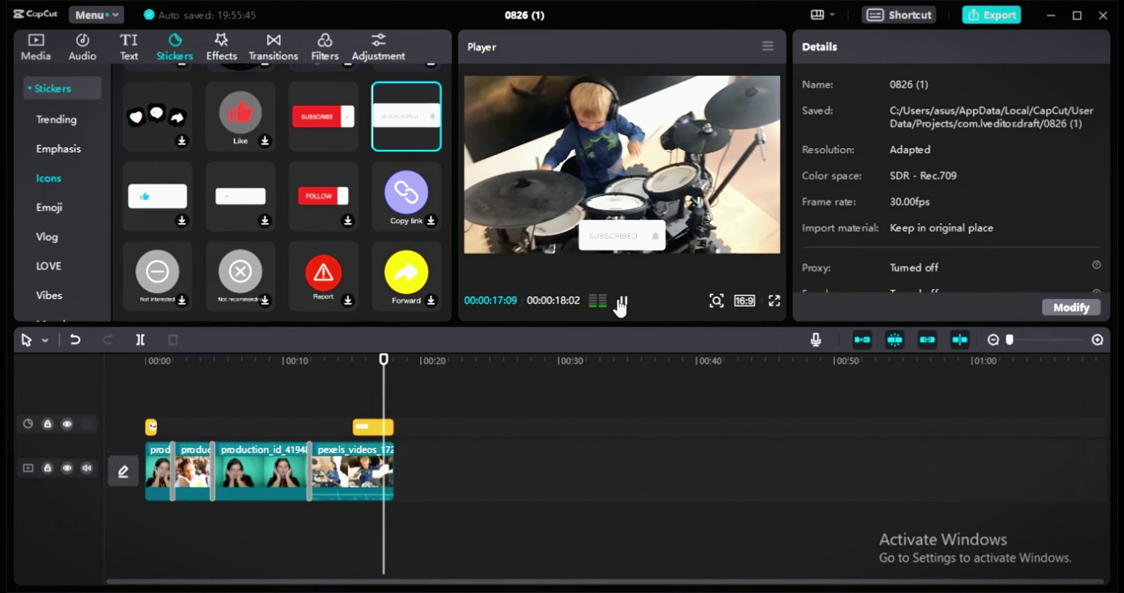
click(346, 405)
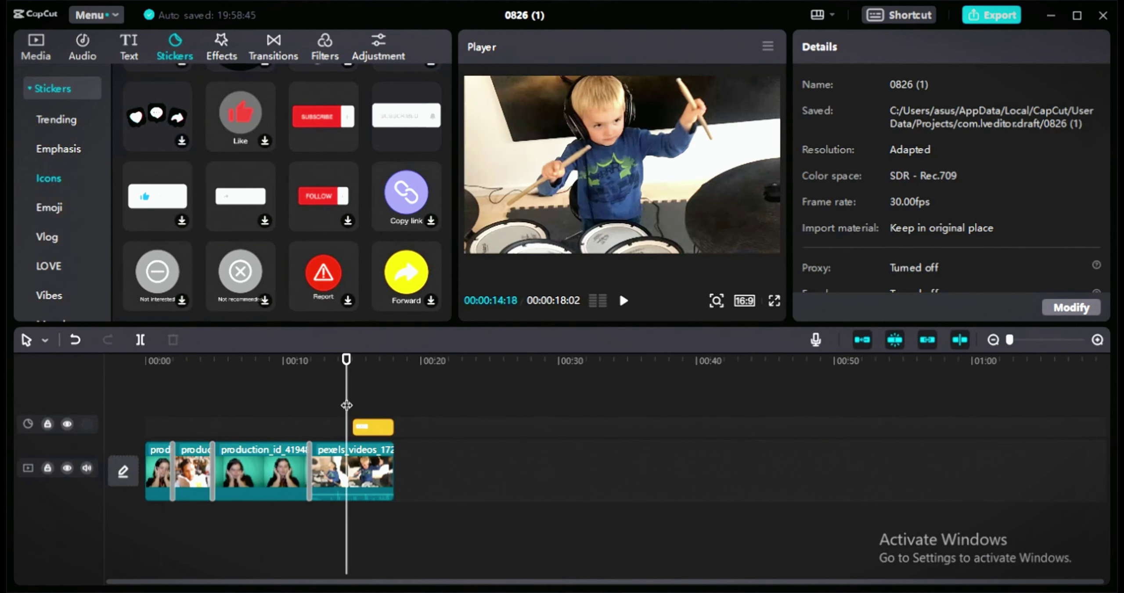
- Import the X2Download bell sound mp3 and add it to the timeline at the playhead
click(38, 48)
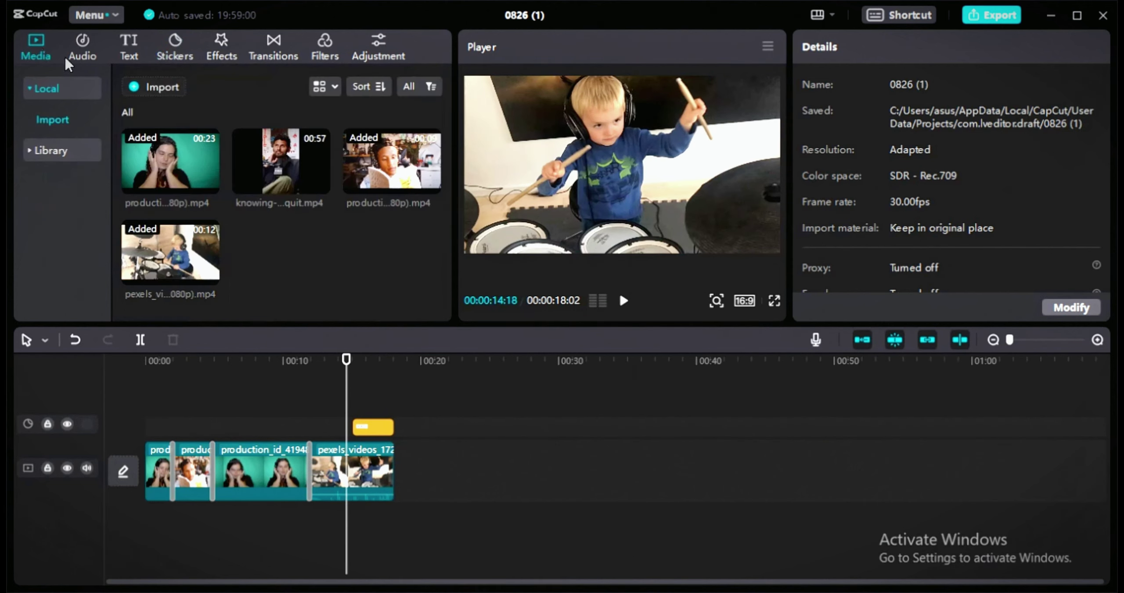
click(156, 91)
double_click(229, 151)
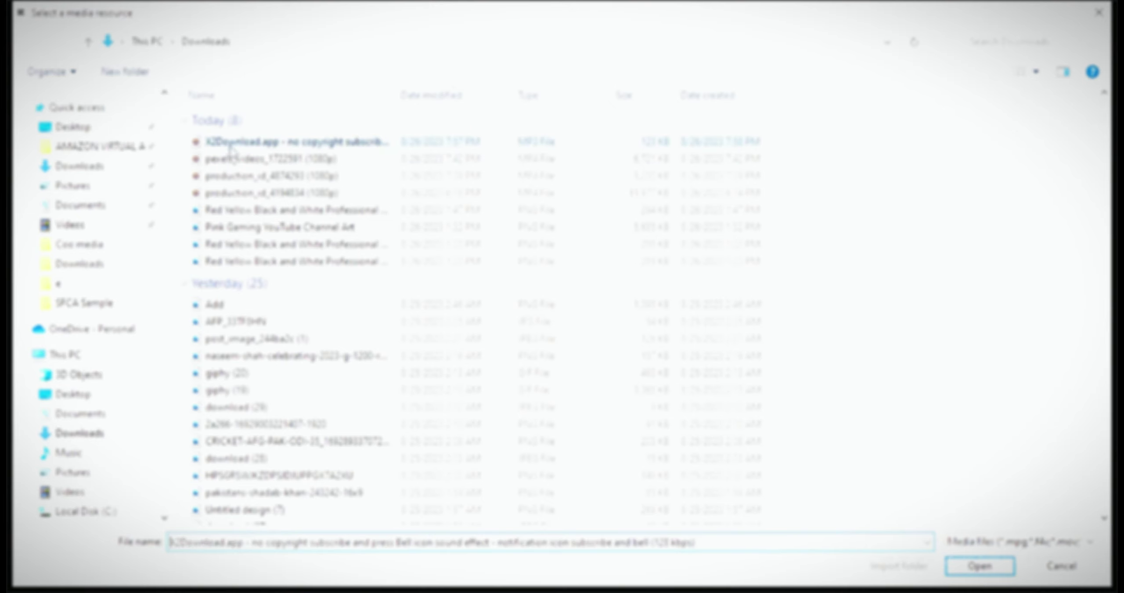
drag(295, 260, 347, 529)
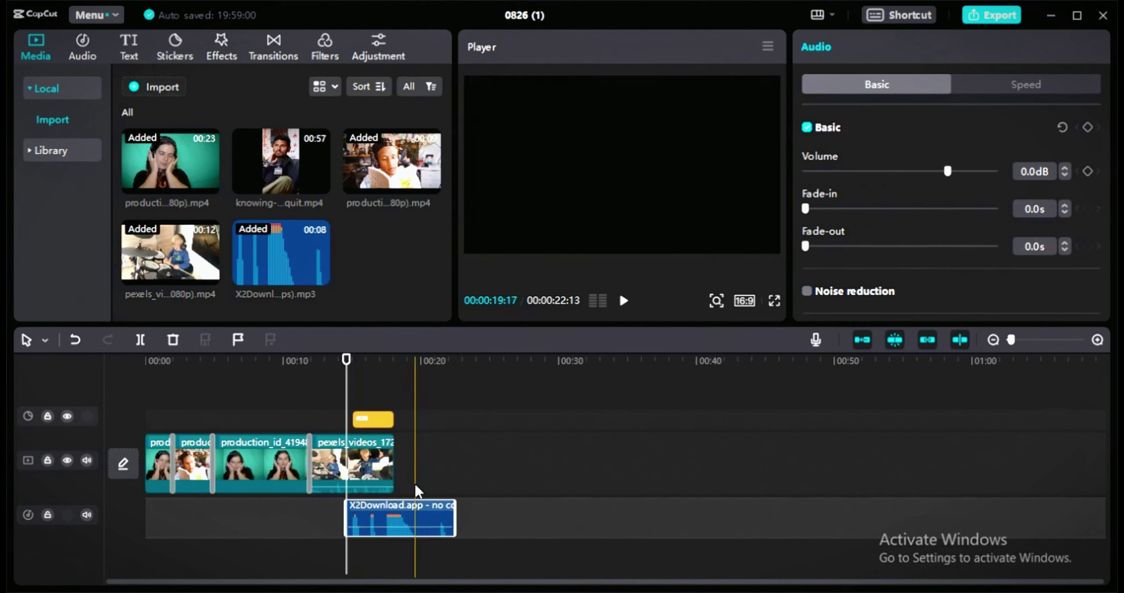
- Trim the sound effect's tail with W and split it at the playhead with Ctrl+B
click(414, 482)
click(354, 503)
key(w)
click(354, 483)
click(421, 465)
click(393, 518)
click(389, 516)
click(379, 553)
click(397, 518)
key(ctrl+b)
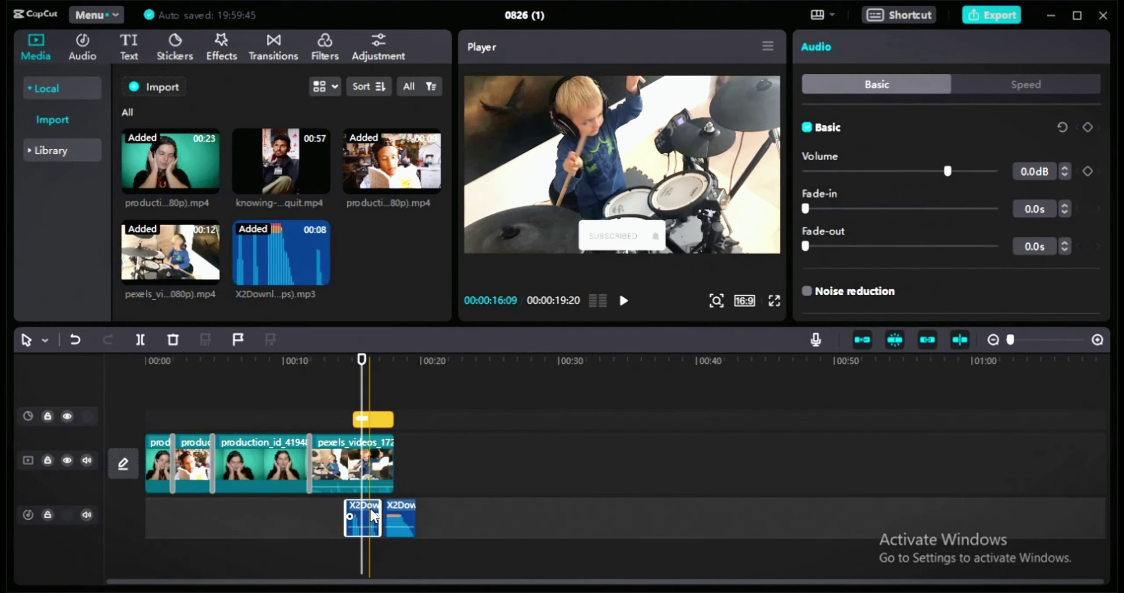
- Cut the sound effect into a third piece and preview the result full screen from about 14 seconds
click(361, 421)
key(ctrl+b)
click(345, 433)
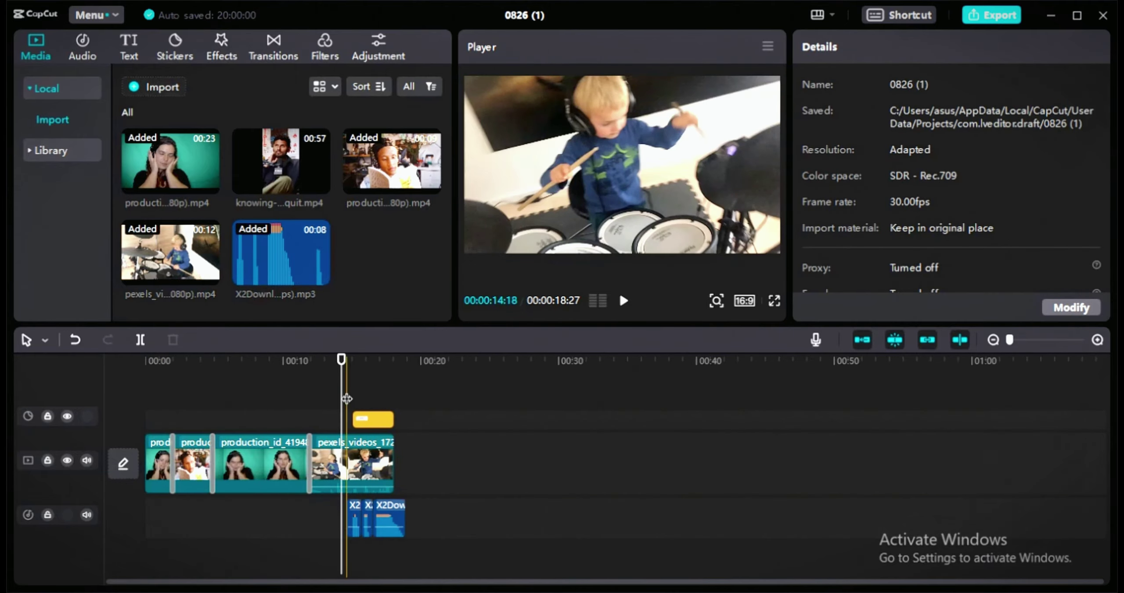
click(773, 301)
click(344, 552)
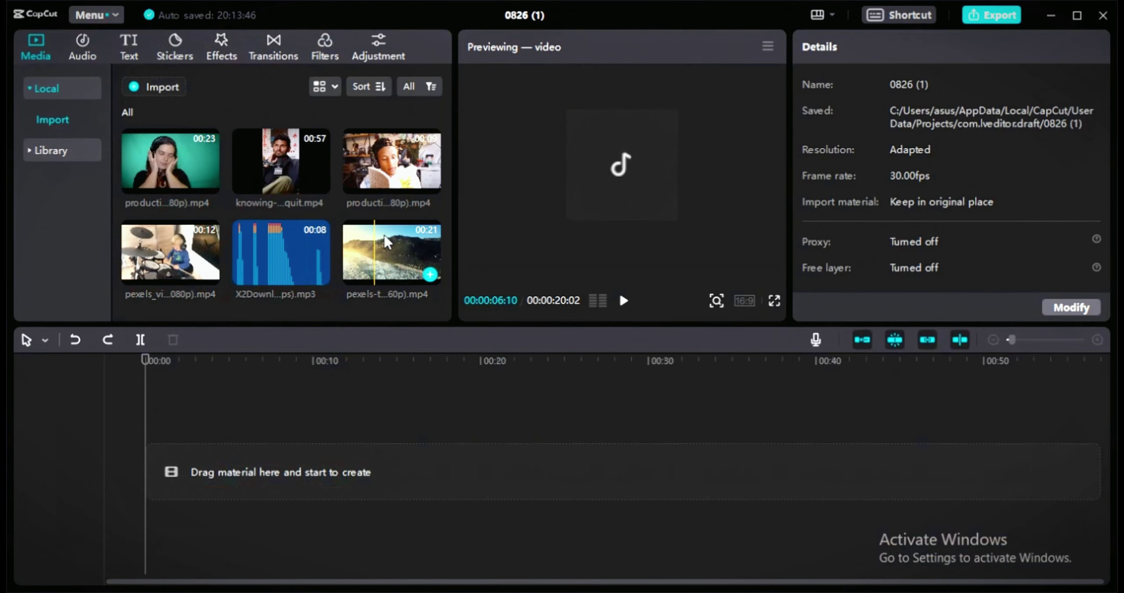
- Add the coastline clip to the main track and set scale keyframes at its start and 00:00:02:19
drag(374, 251, 196, 462)
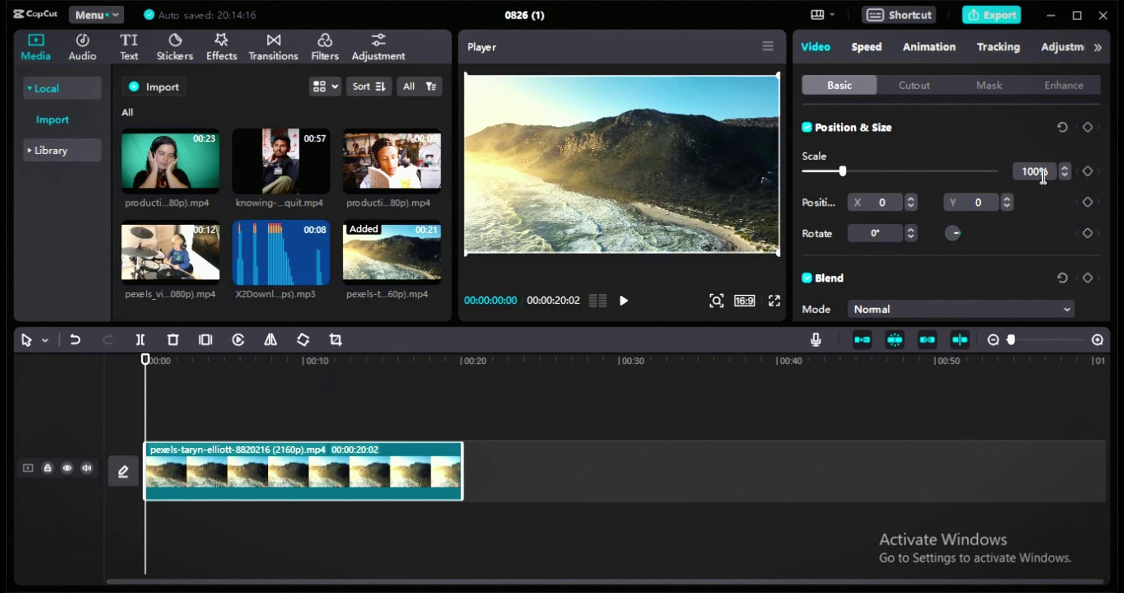
click(1087, 171)
drag(145, 408, 186, 408)
click(1087, 170)
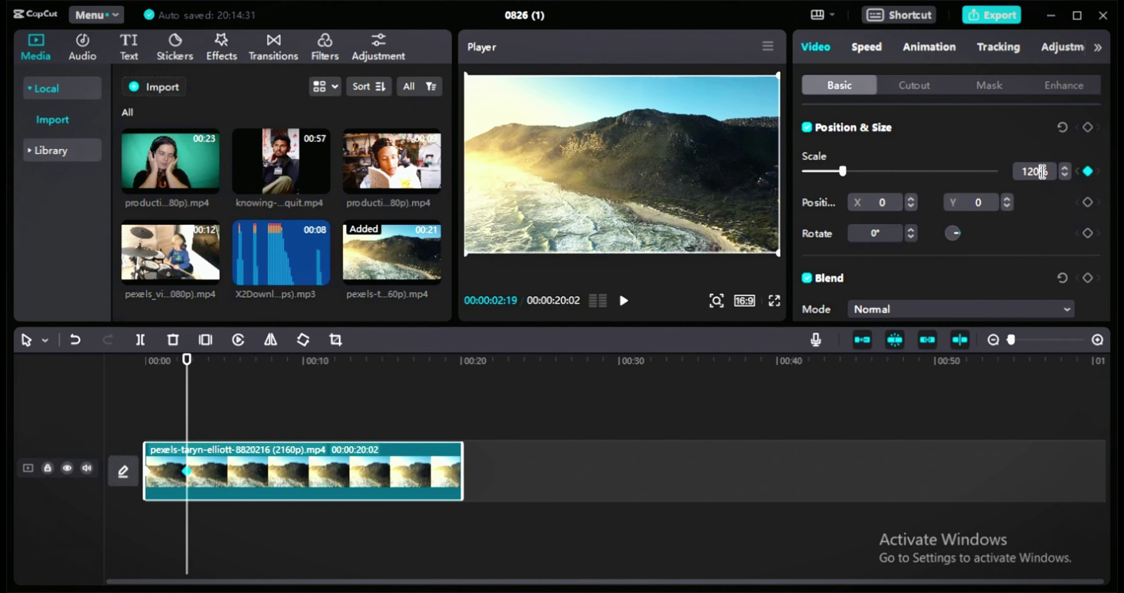
key(Return)
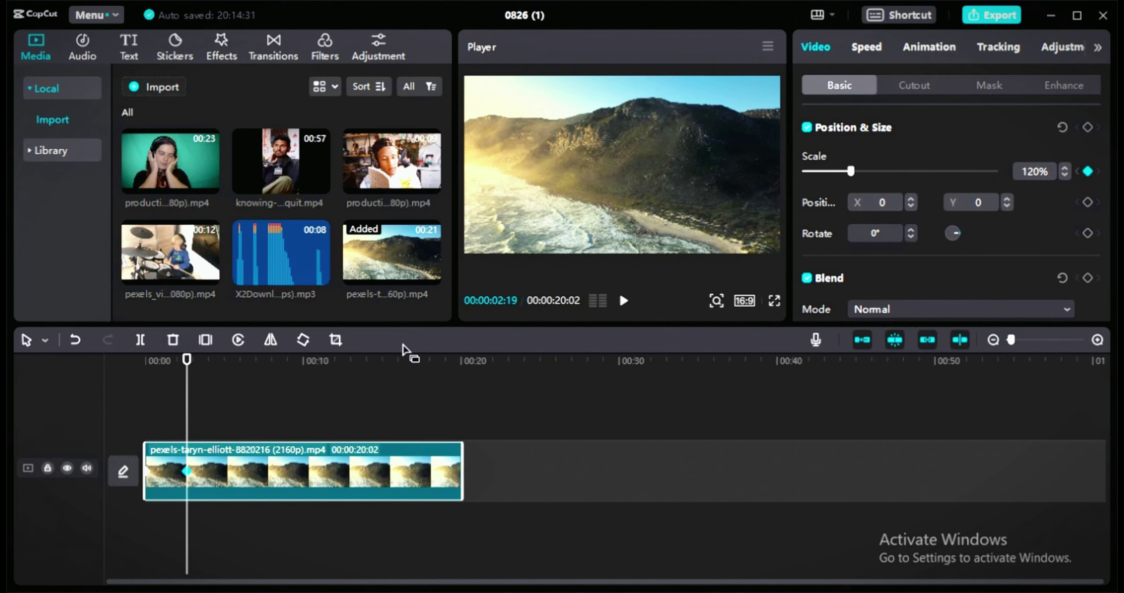
- Add further scale keyframes from 00:00:05:05 up to 230%, then preview the zoom full screen
drag(186, 425, 229, 424)
click(1087, 171)
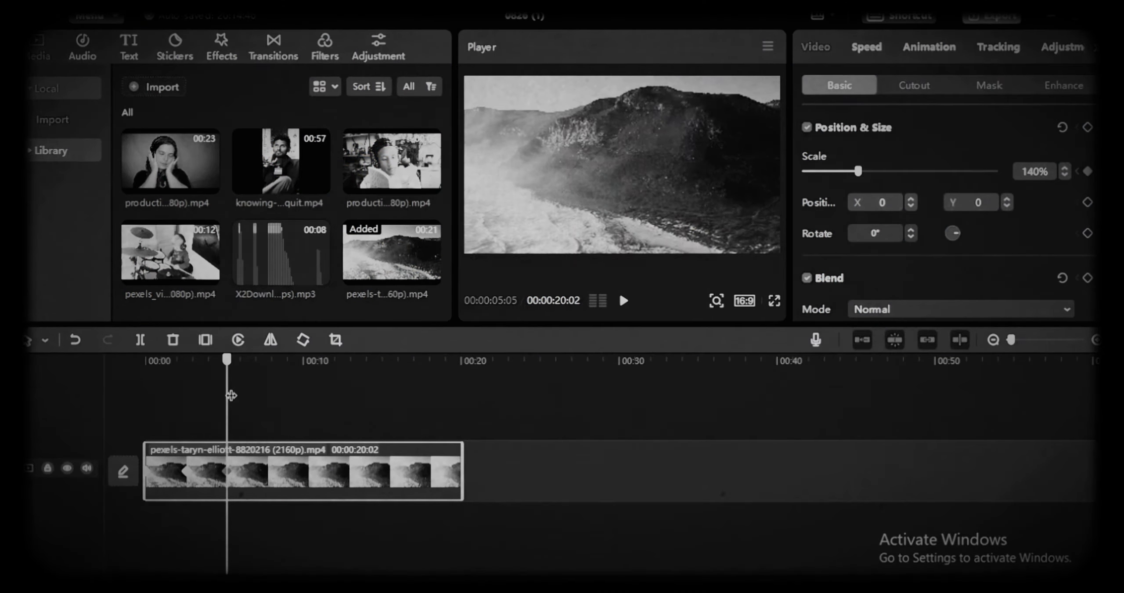
key(space)
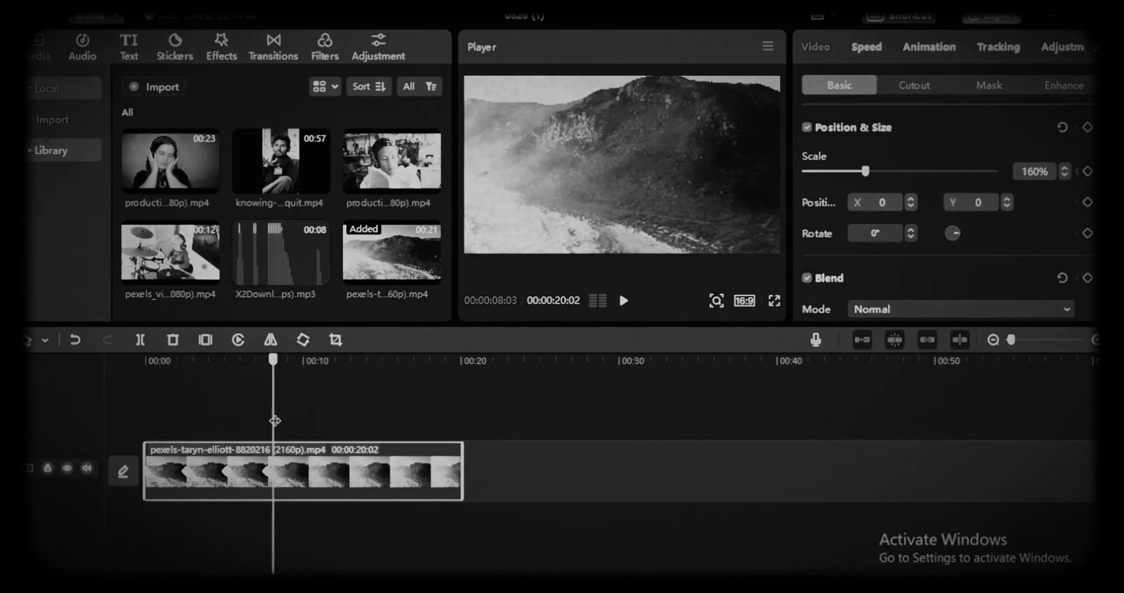
key(space)
double_click(1038, 170)
key(space)
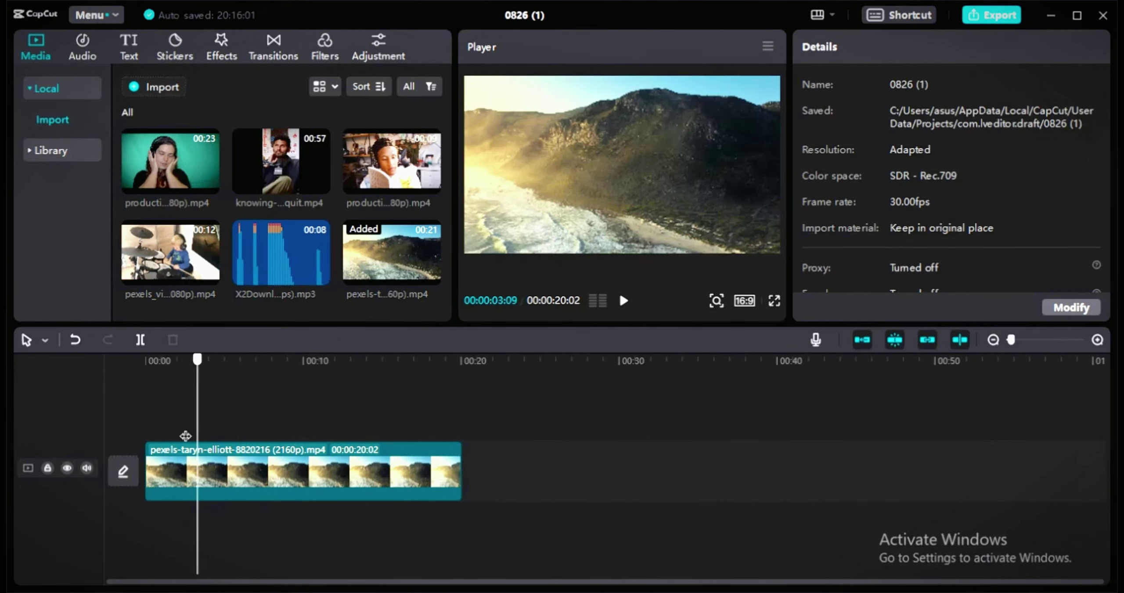
click(773, 300)
click(345, 553)
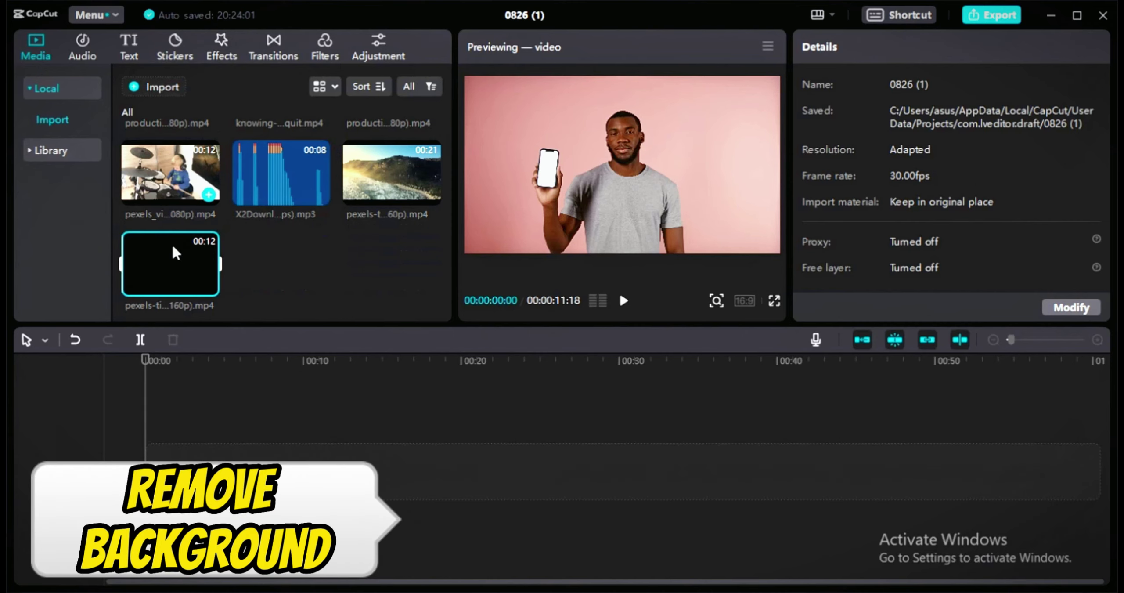
- Add the presenter phone clip, apply Auto cutout, and move him toward the right of the frame
drag(172, 243, 420, 404)
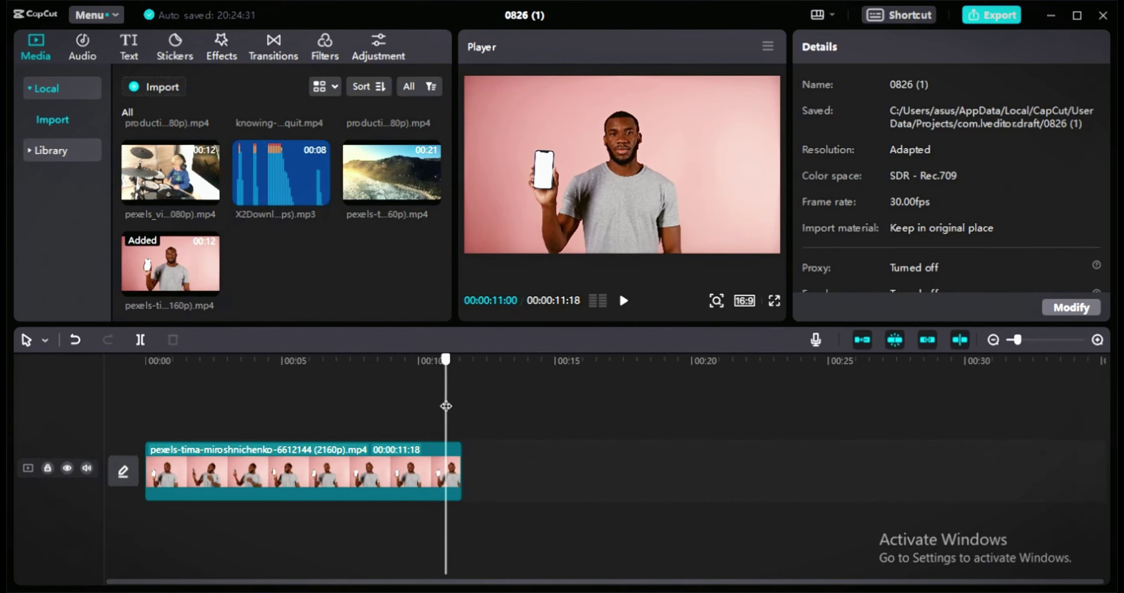
click(151, 470)
click(913, 86)
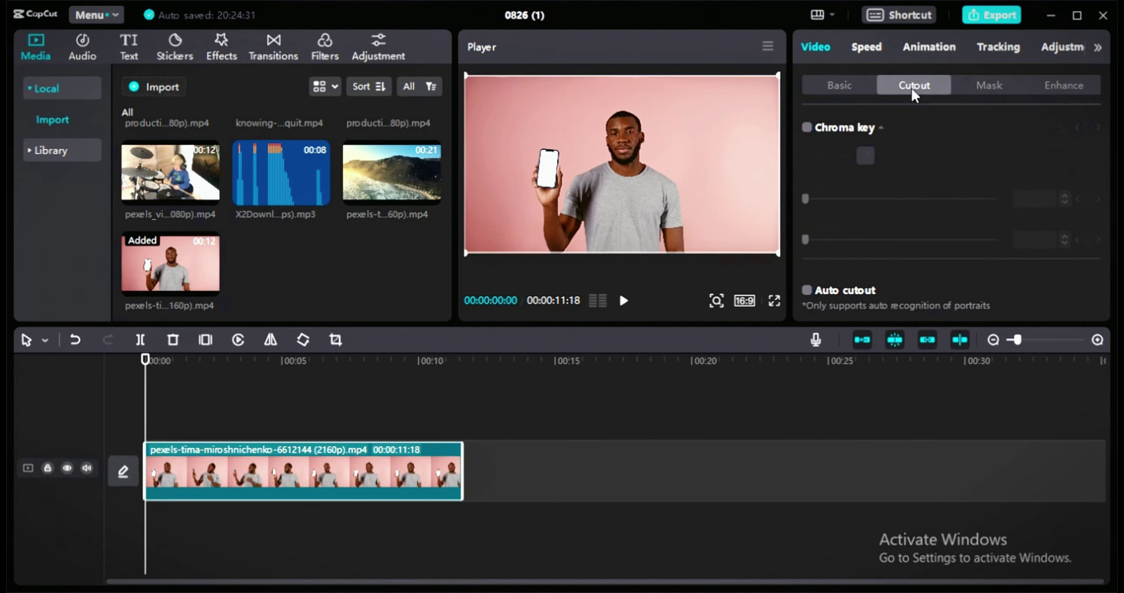
click(806, 290)
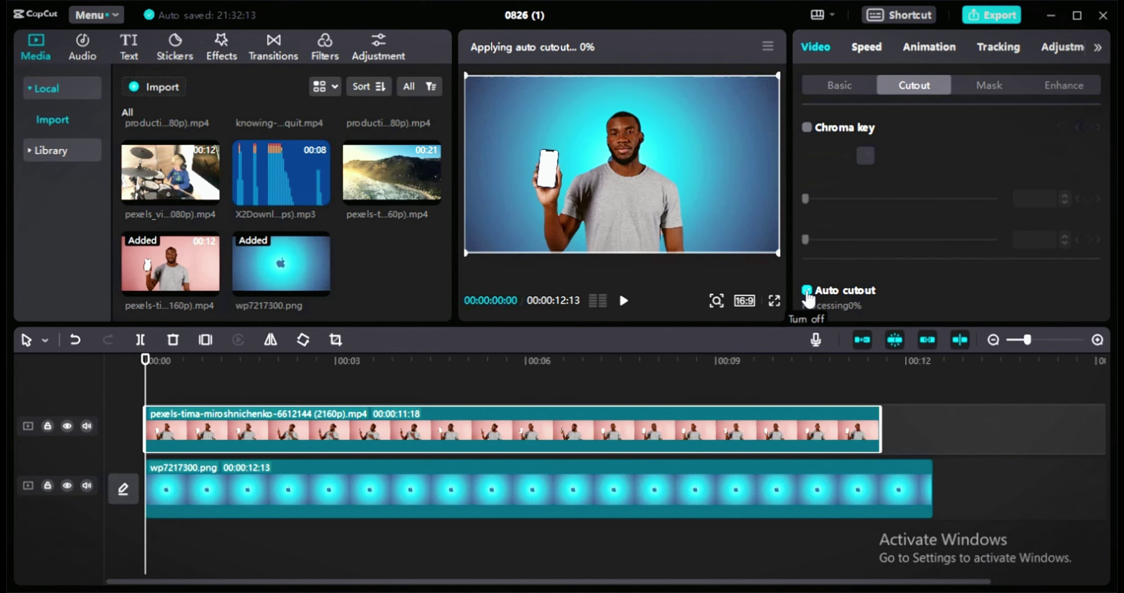
drag(570, 184, 663, 188)
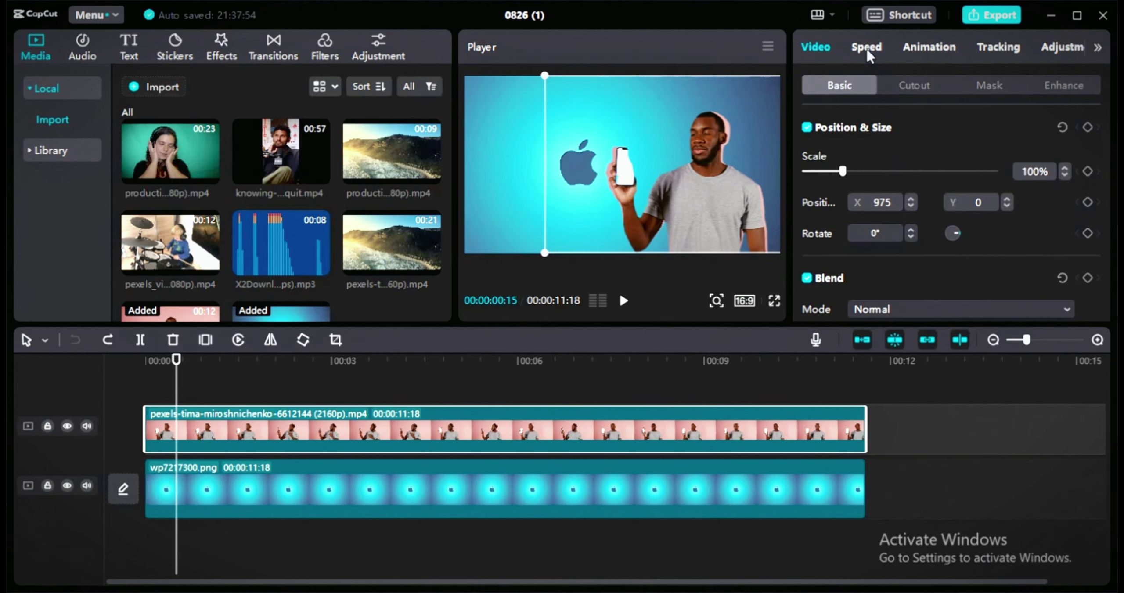
- Set the presenter clip to 2.0x speed and give it and the background a 0.5 s rotating In animation
click(866, 48)
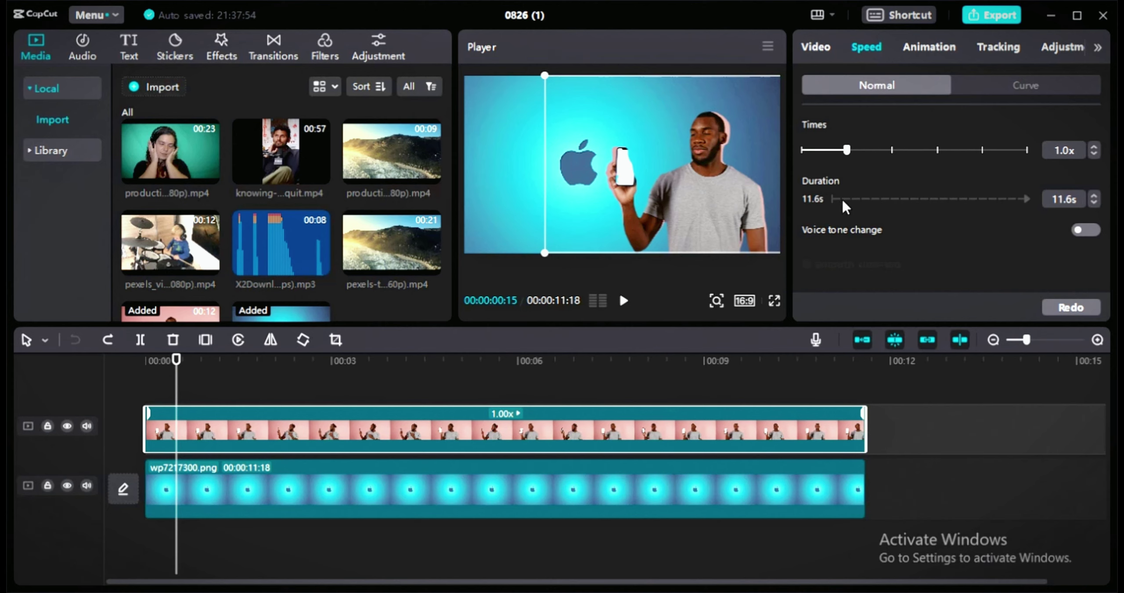
drag(850, 148, 892, 154)
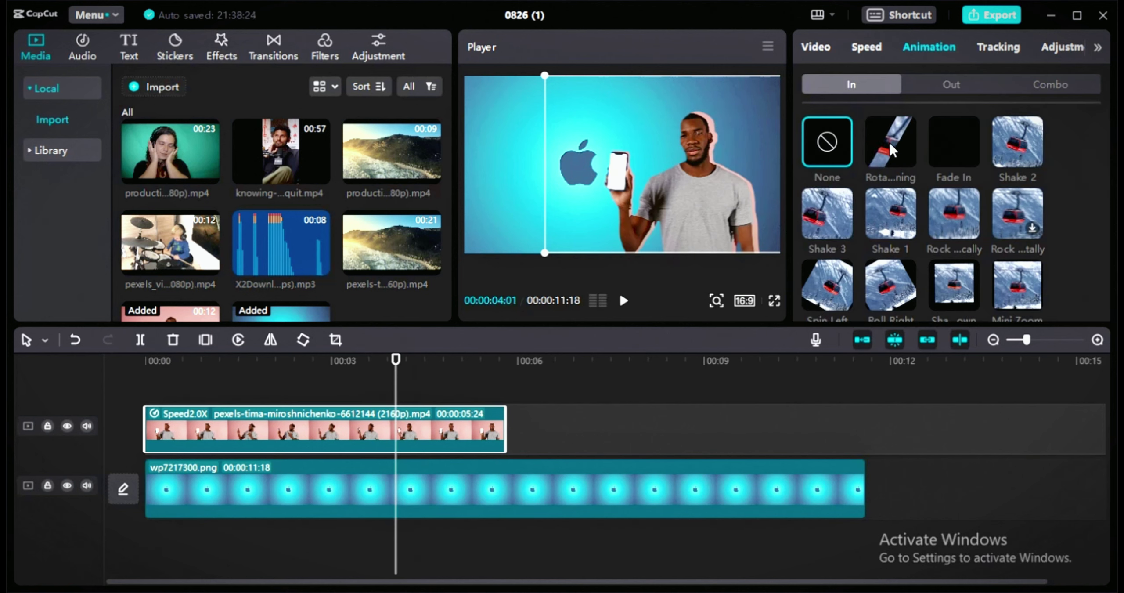
click(890, 146)
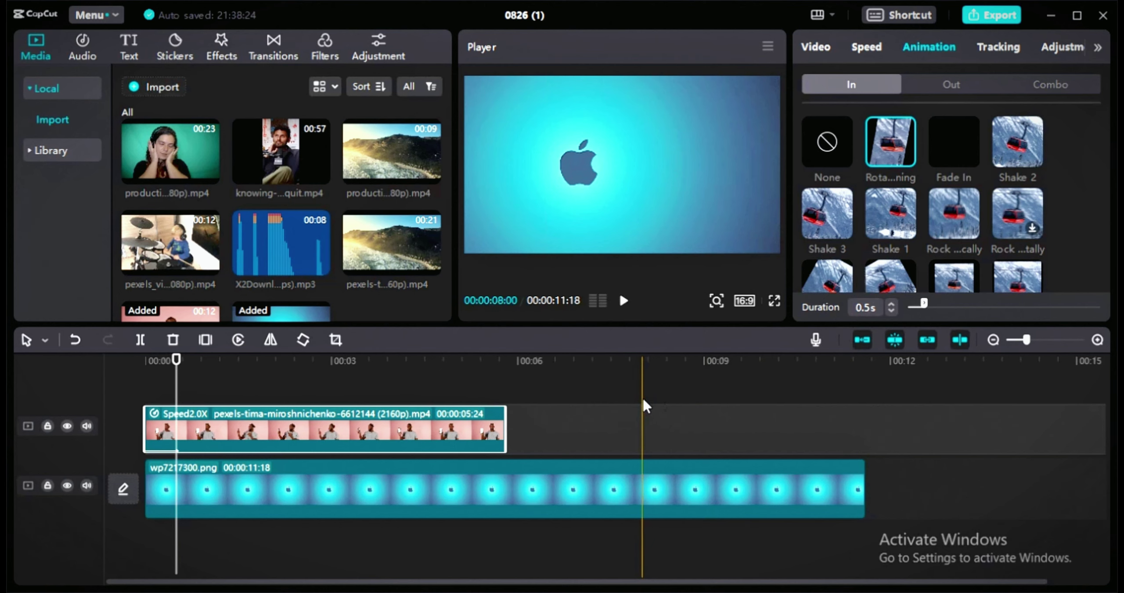
click(628, 482)
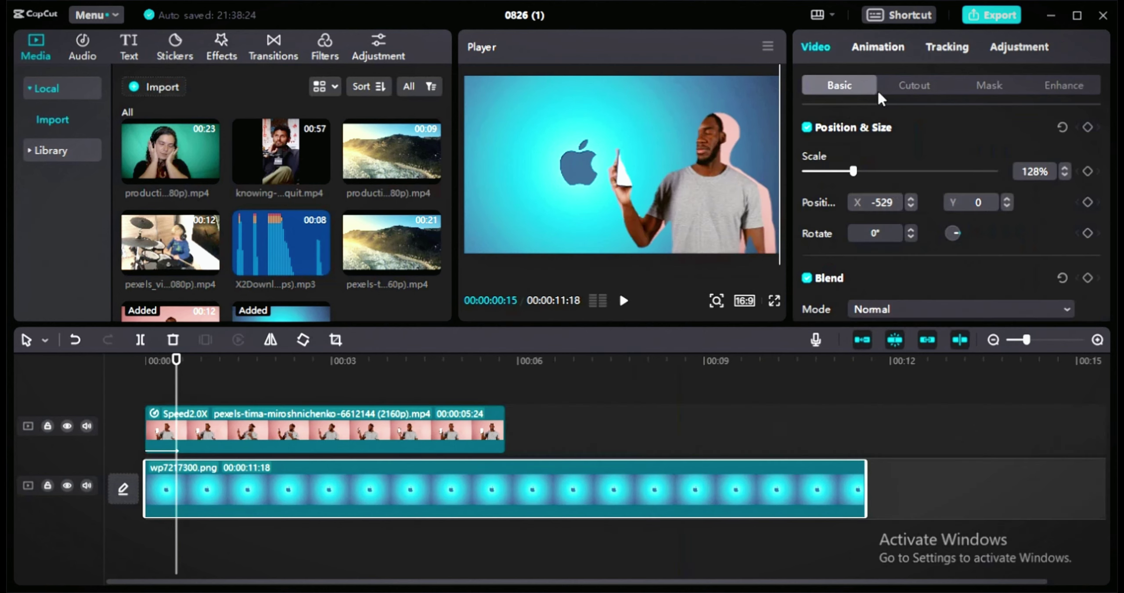
click(881, 49)
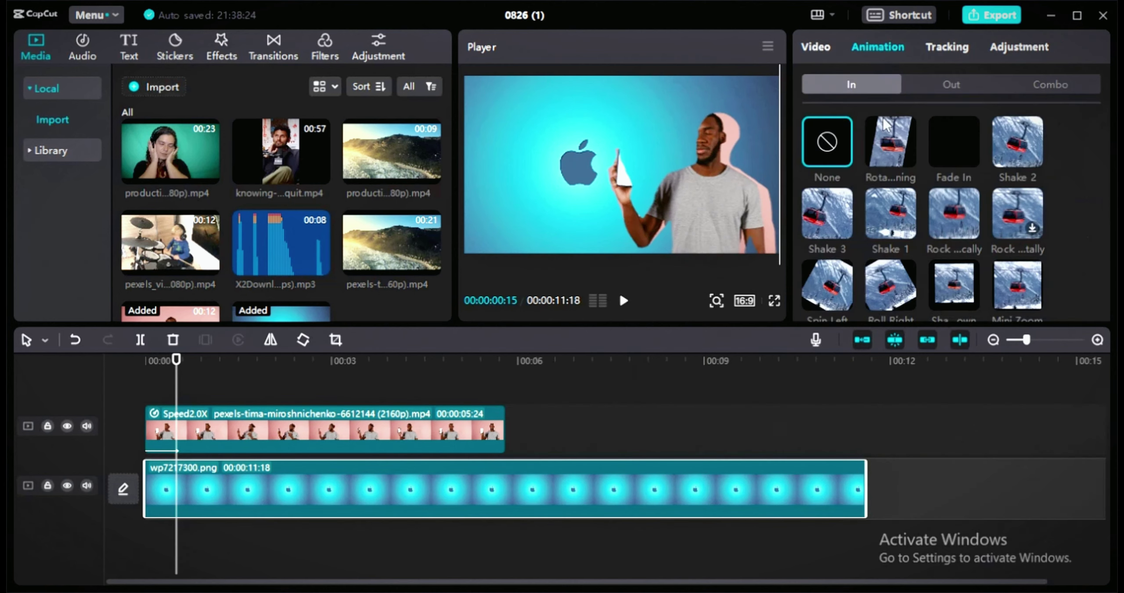
click(887, 142)
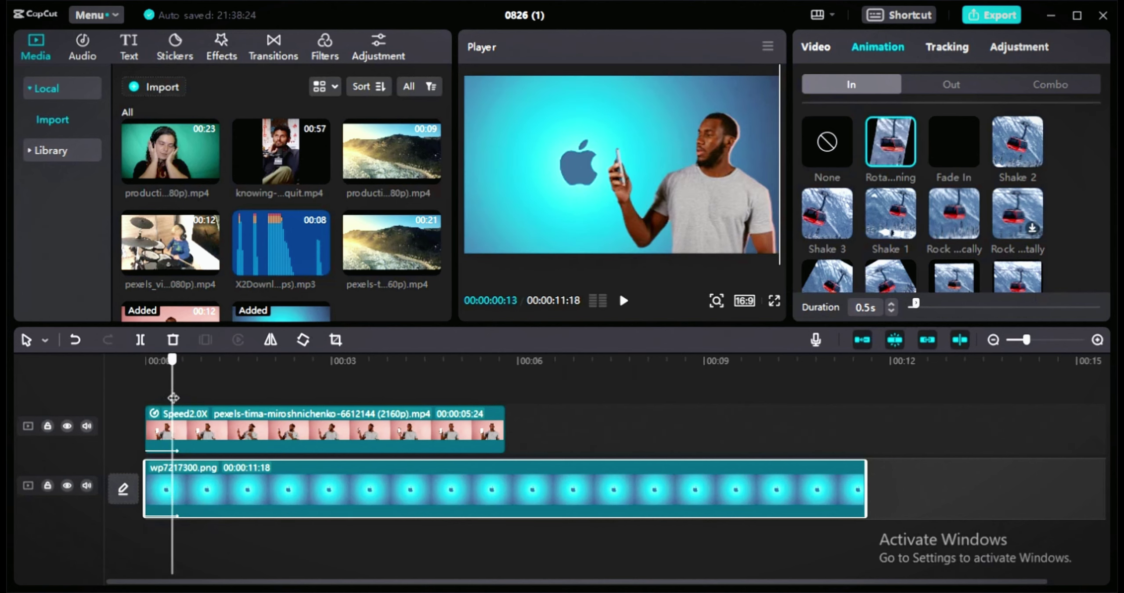
click(1035, 86)
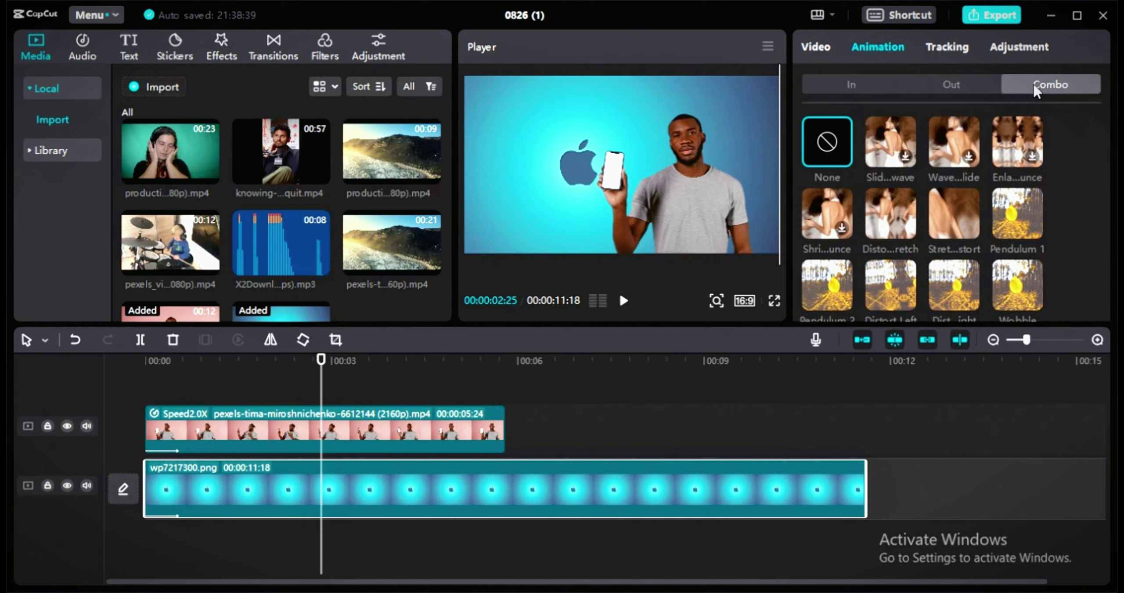
- Add a 'Buy Now' title and motion-track it to the presenter's face
click(931, 46)
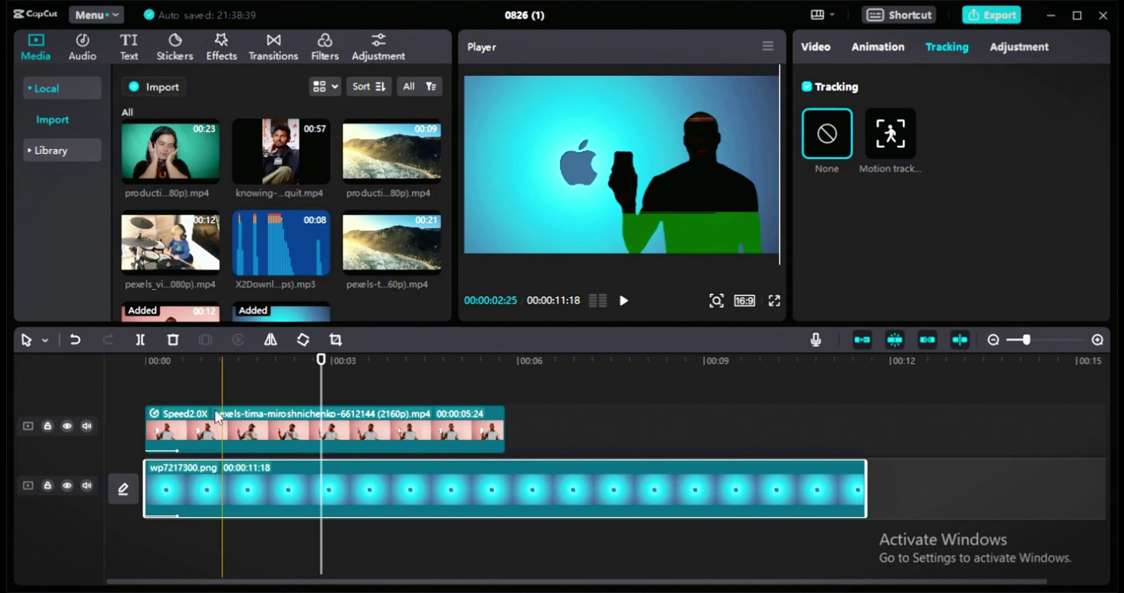
click(132, 43)
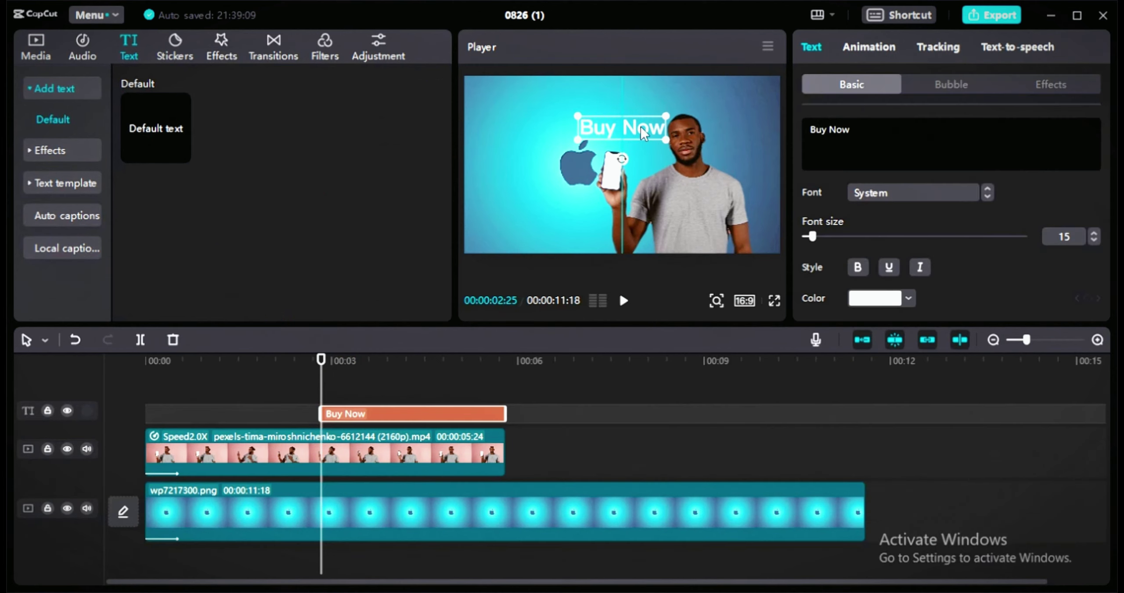
click(932, 52)
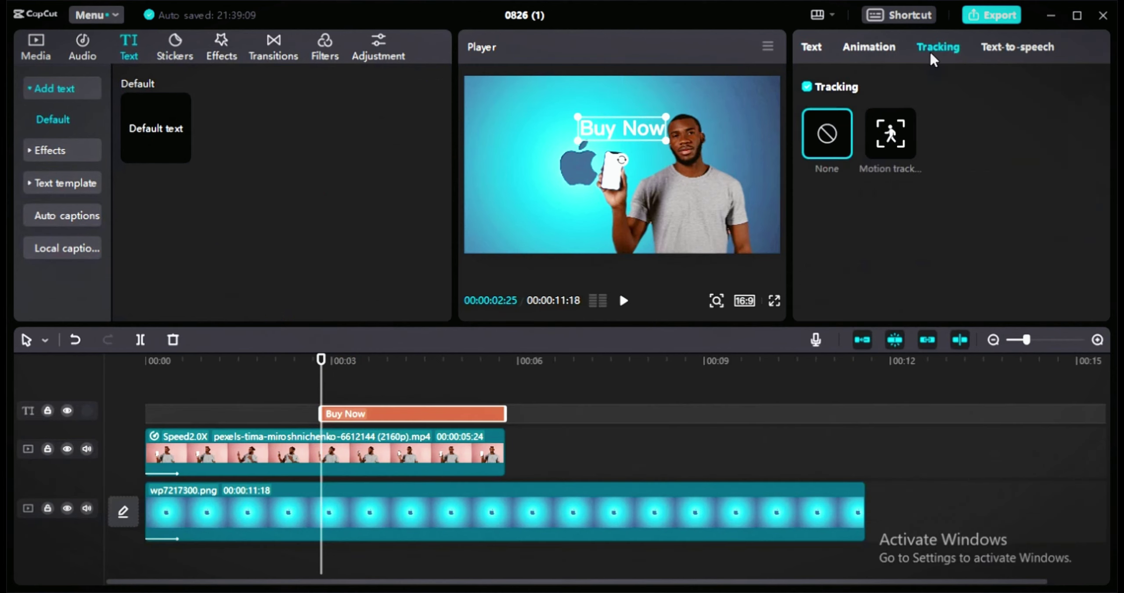
click(896, 151)
drag(631, 164, 712, 167)
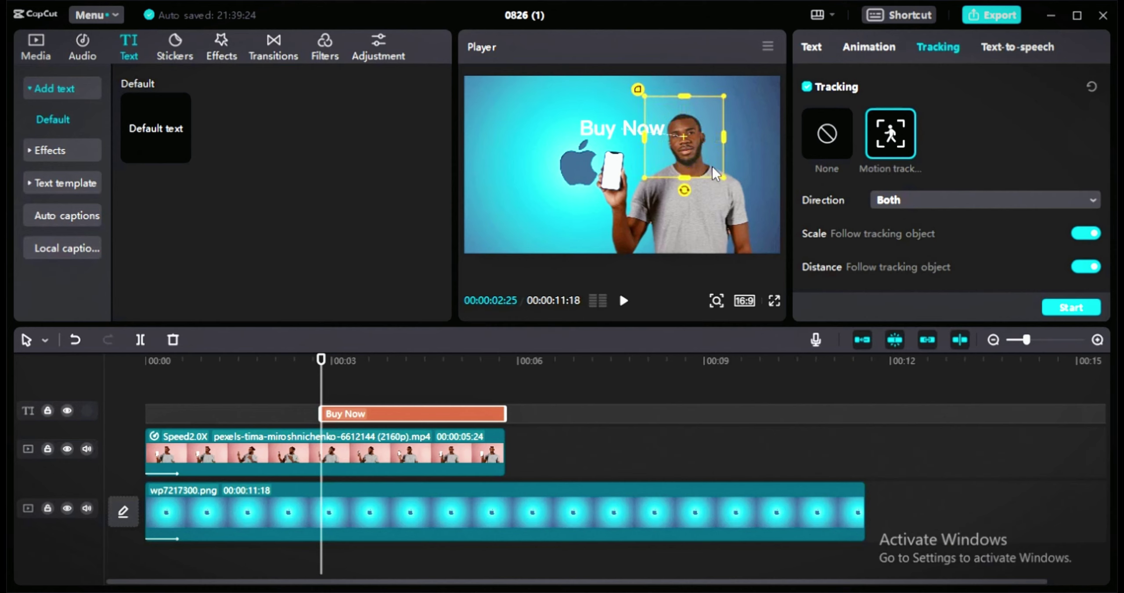
click(1050, 312)
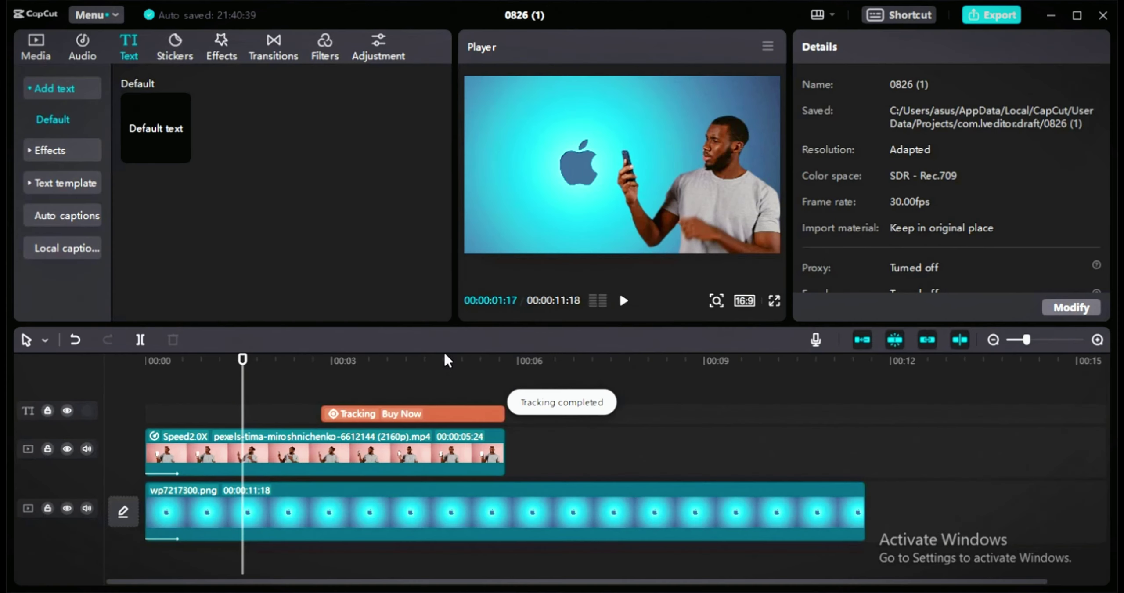
- Preview the tracked Buy Now title full screen, then return to the editor
key(space)
key(ctrl+shift+f)
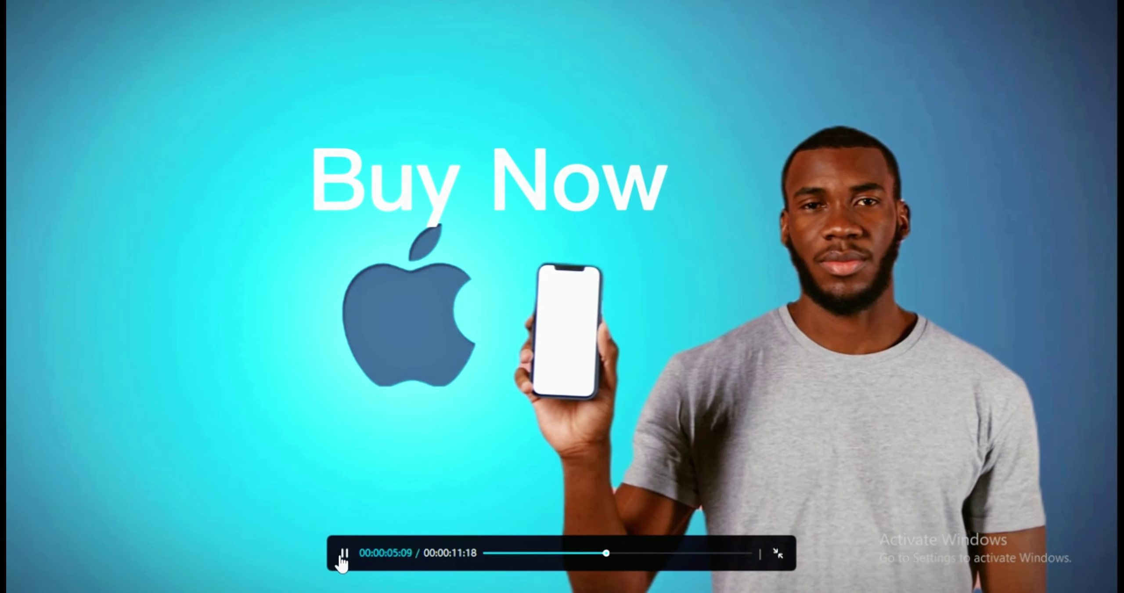
click(343, 553)
key(Escape)
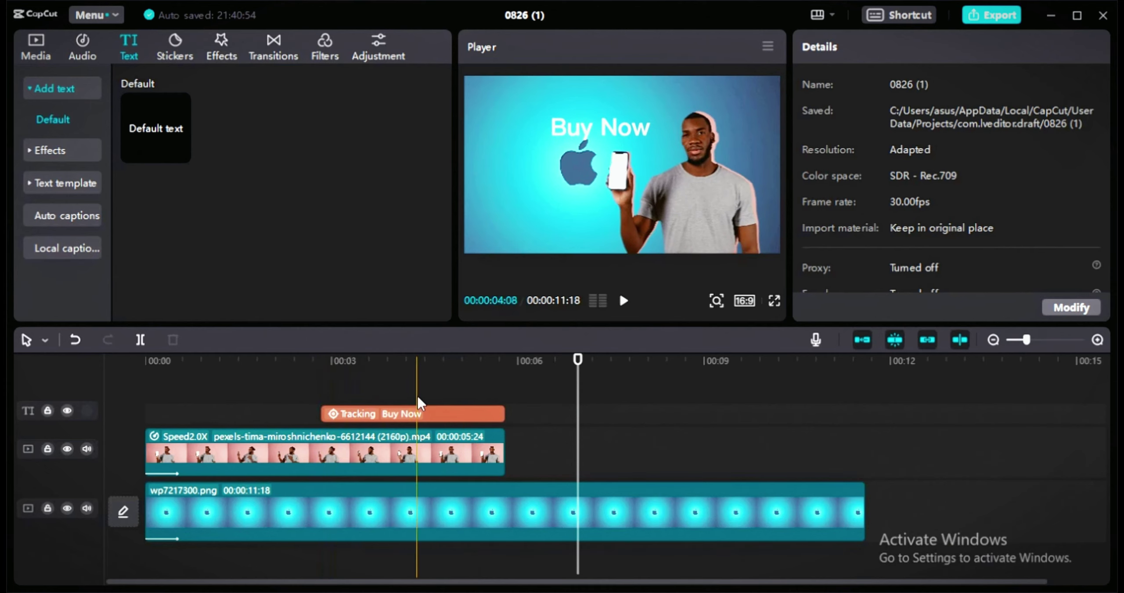
click(419, 412)
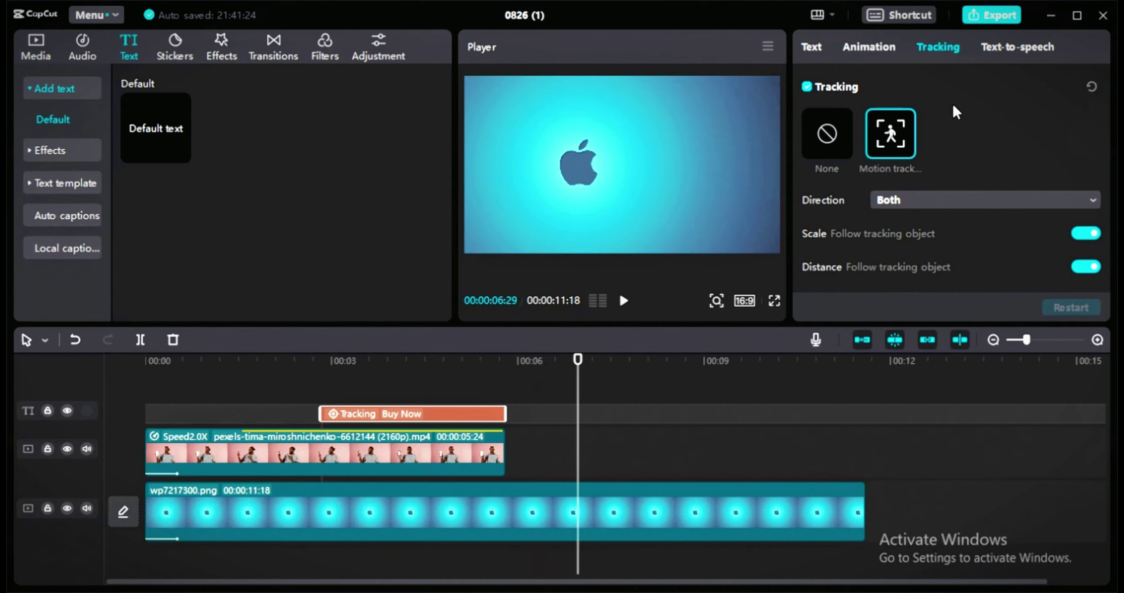
- Generate a Jessie-voice text-to-speech reading of the Buy Now title as an audio clip
click(1009, 51)
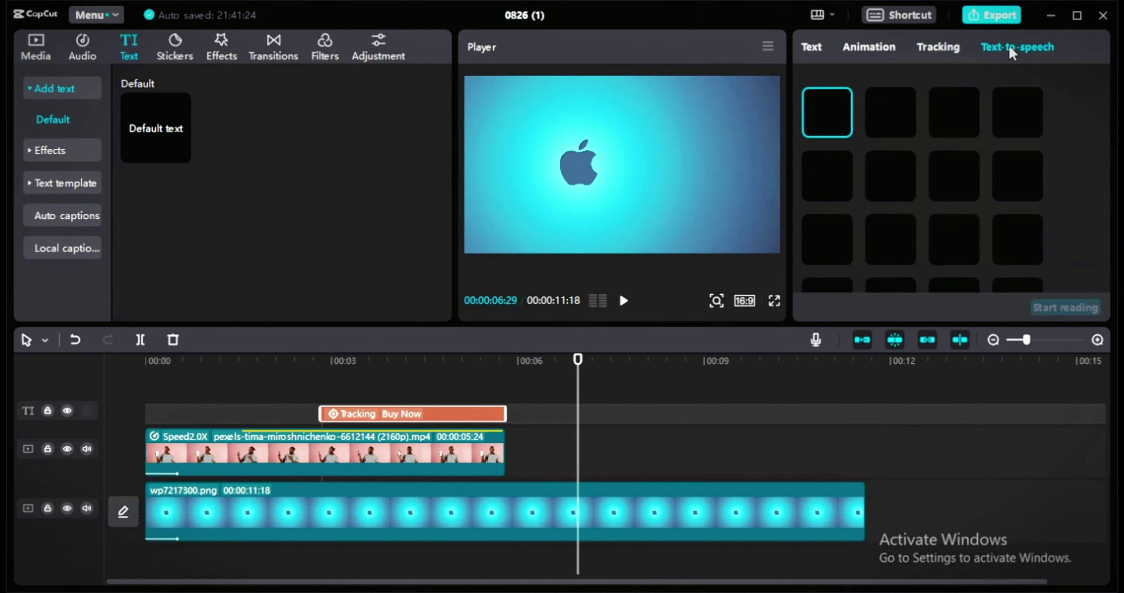
click(885, 122)
click(1044, 307)
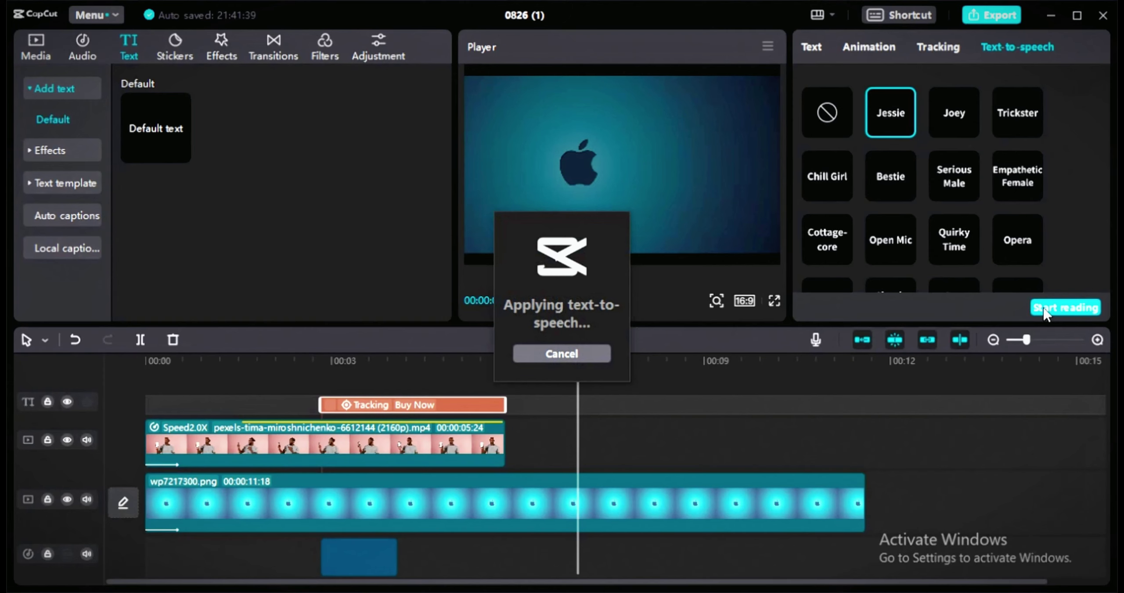
click(319, 432)
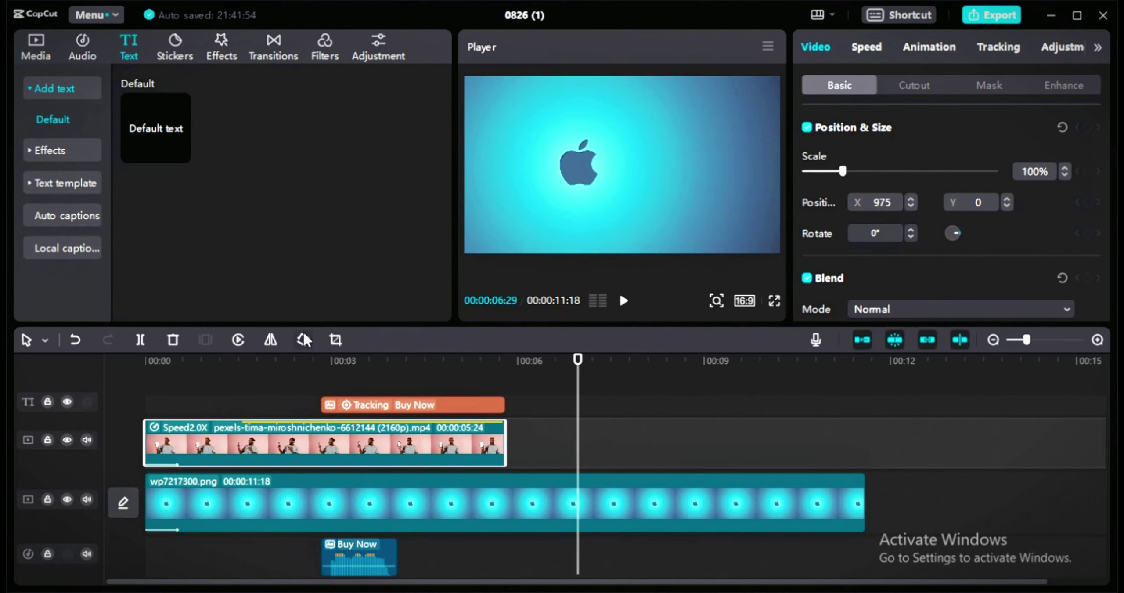
click(320, 358)
click(623, 300)
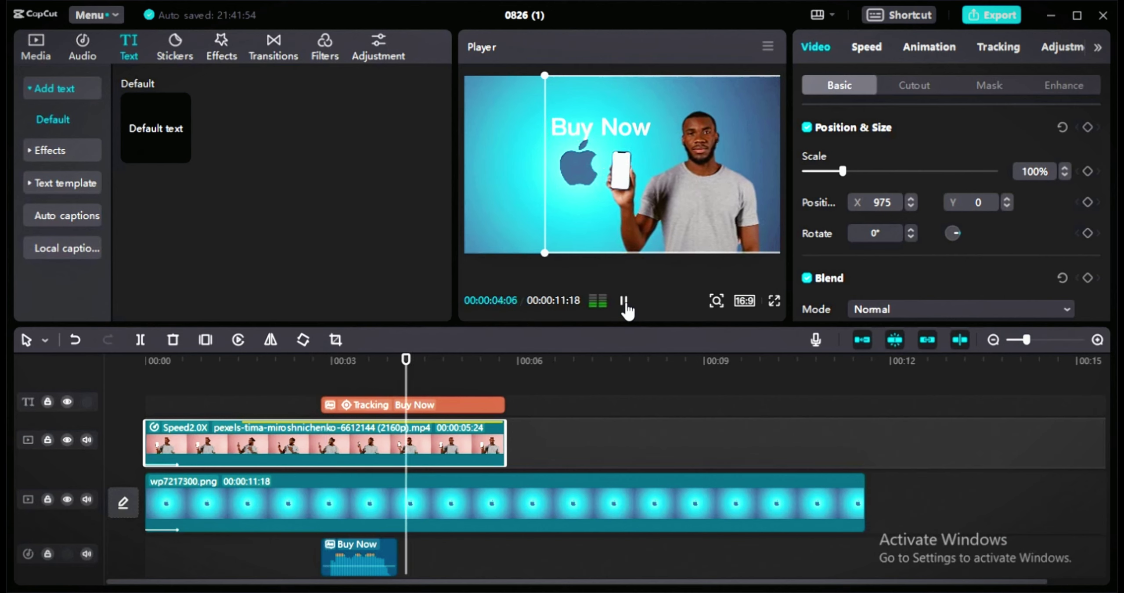
click(623, 300)
click(989, 85)
click(1049, 84)
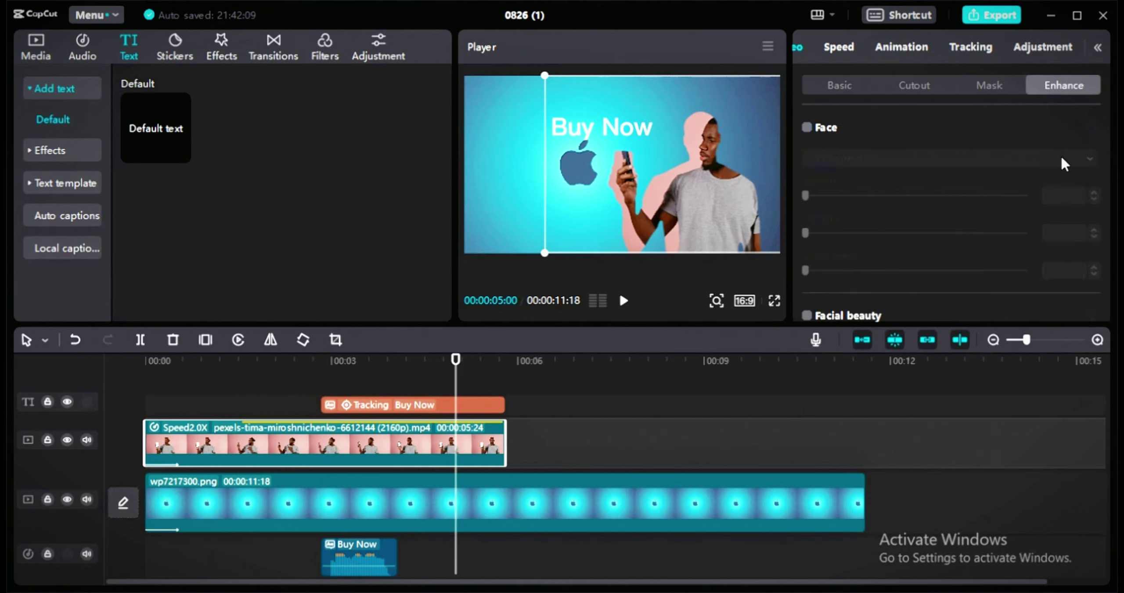
scroll(1106, 147, down, 5)
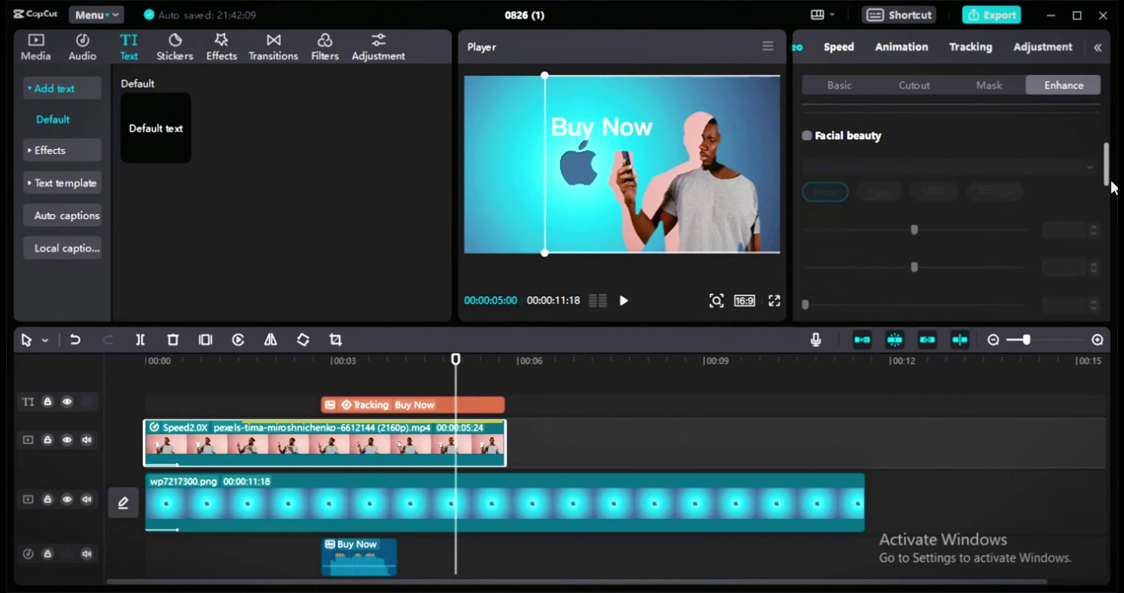
scroll(955, 214, down, 3)
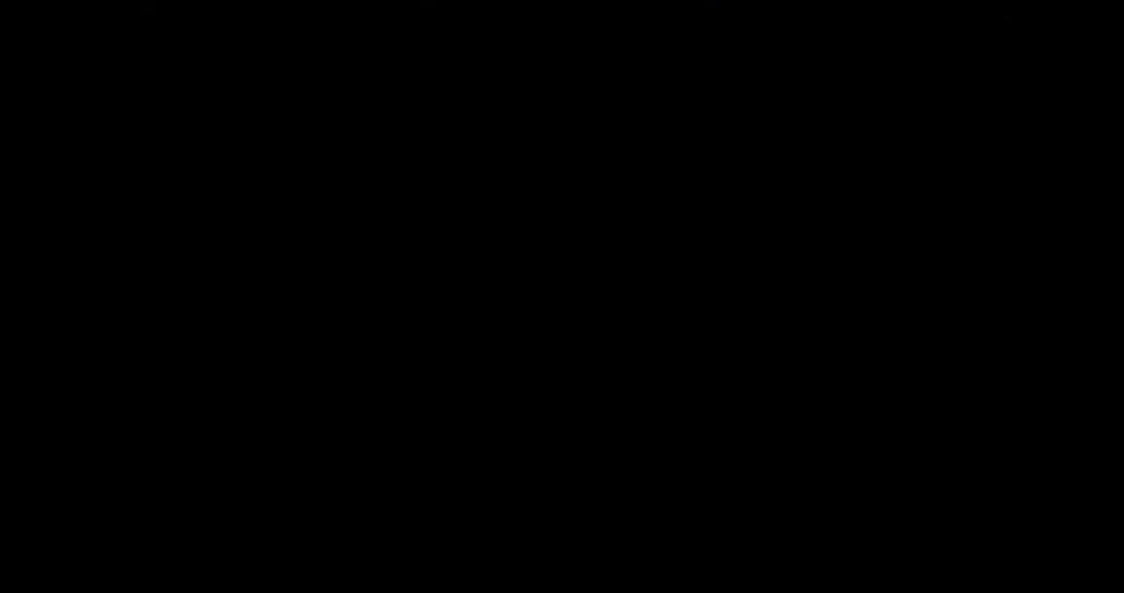